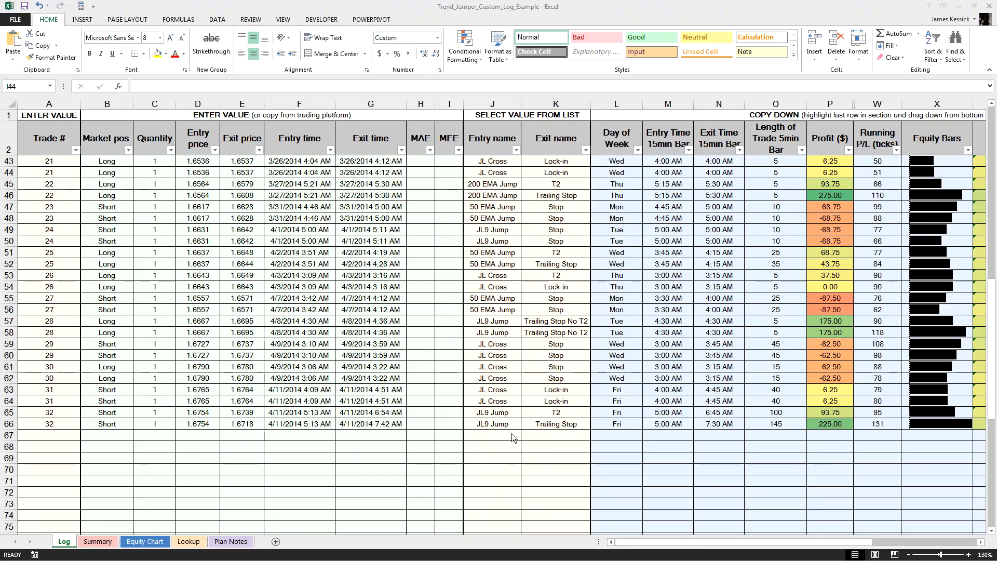
Check the dropdown choices offered for the Entry name and Exit name cells in the first empty log row, 67
left_click(518, 437)
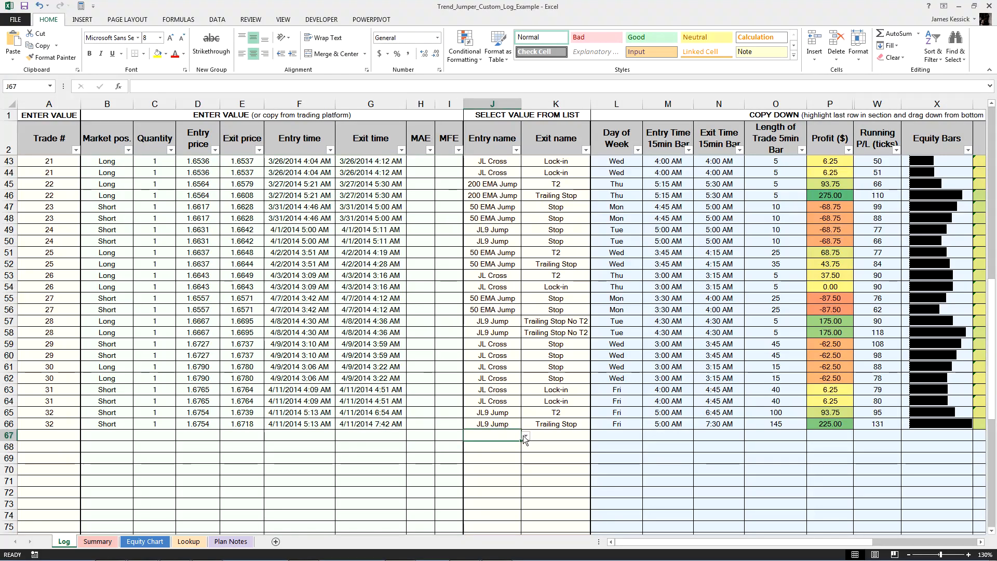
left_click(525, 436)
left_click(552, 437)
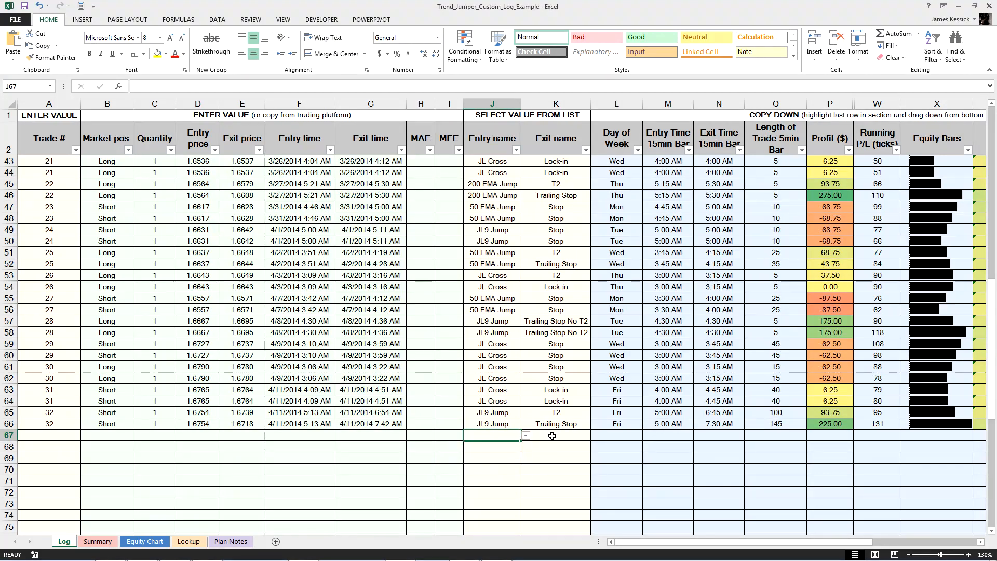
left_click(581, 439)
left_click(596, 435)
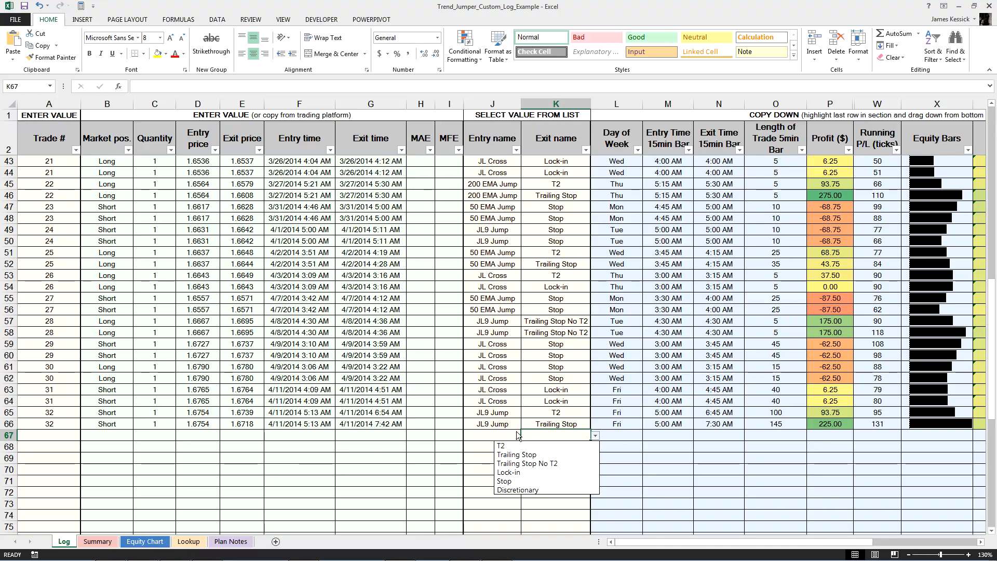
key("Escape")
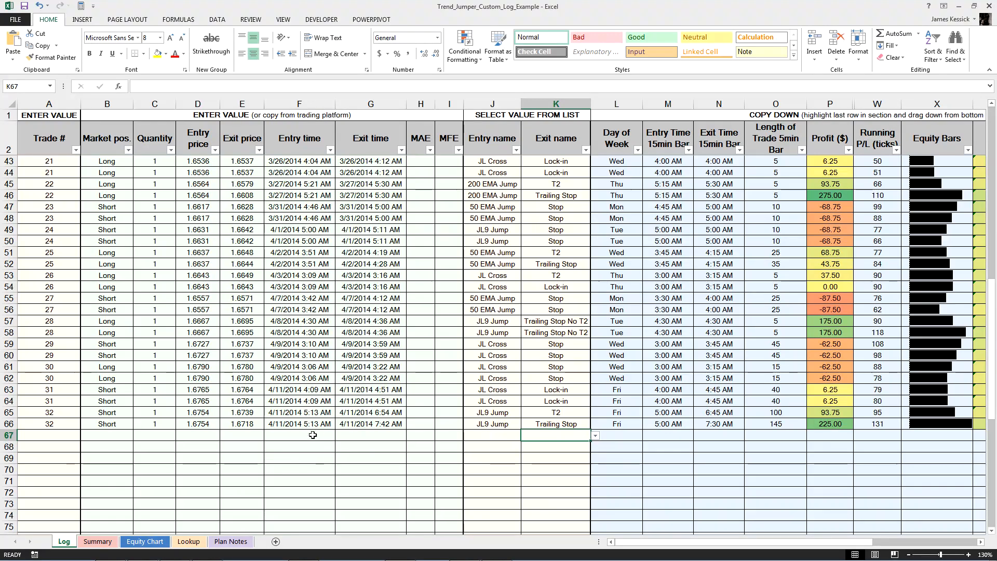
Examine the Entry name and Exit name lists on the Lookup sheet that feed the dropdowns
left_click(189, 541)
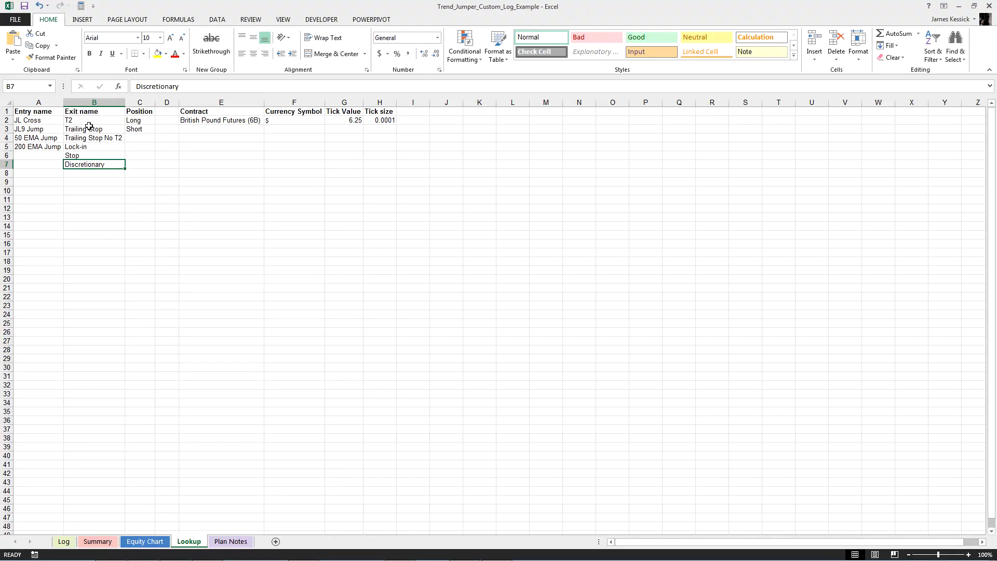
left_click(44, 112)
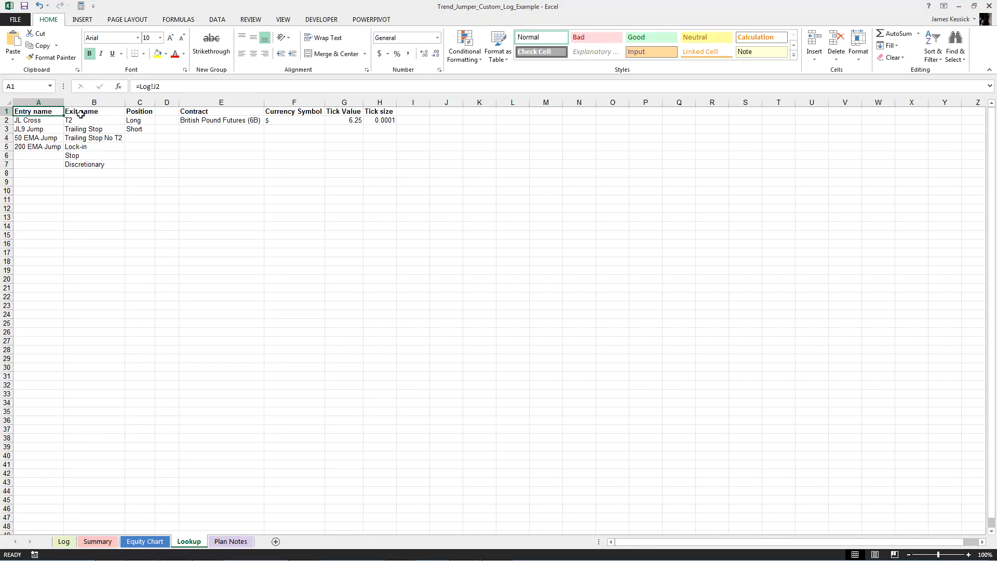
left_click(81, 113)
left_click(56, 130)
left_click(102, 163)
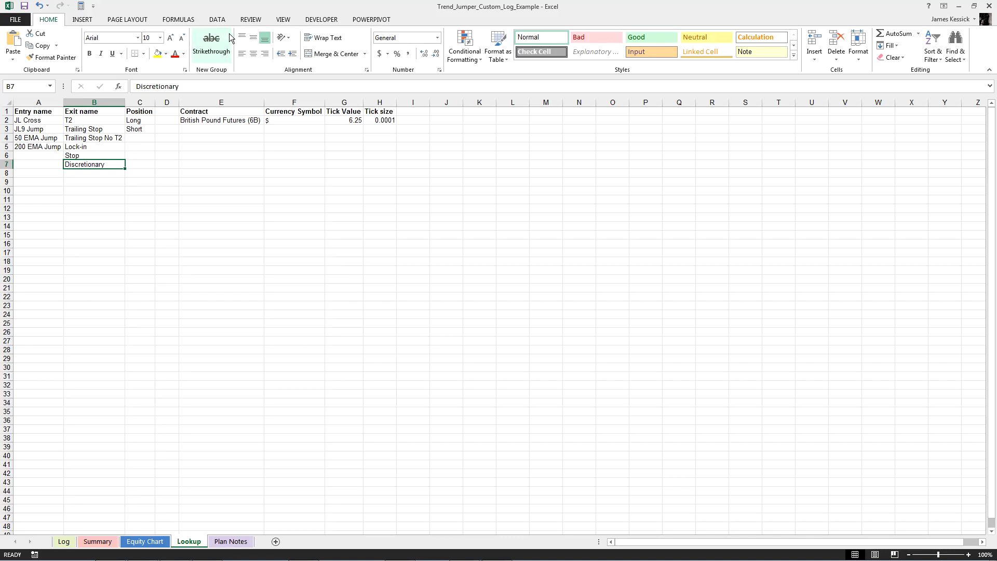
Fill in a workbook-scoped name definition Exit_name referring to =Lookup!$B$2:$B$7, and cancel it
left_click(188, 20)
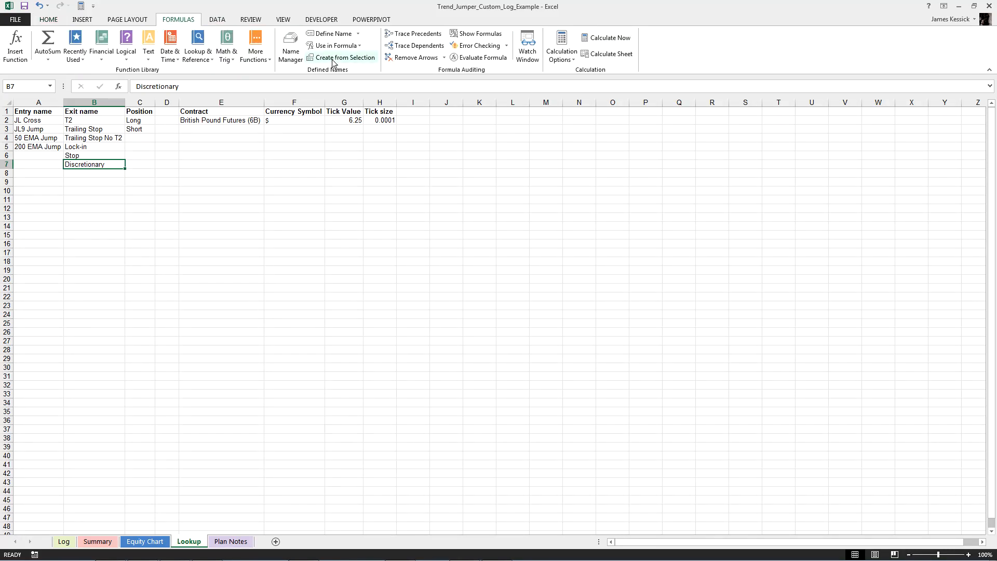
left_click(335, 37)
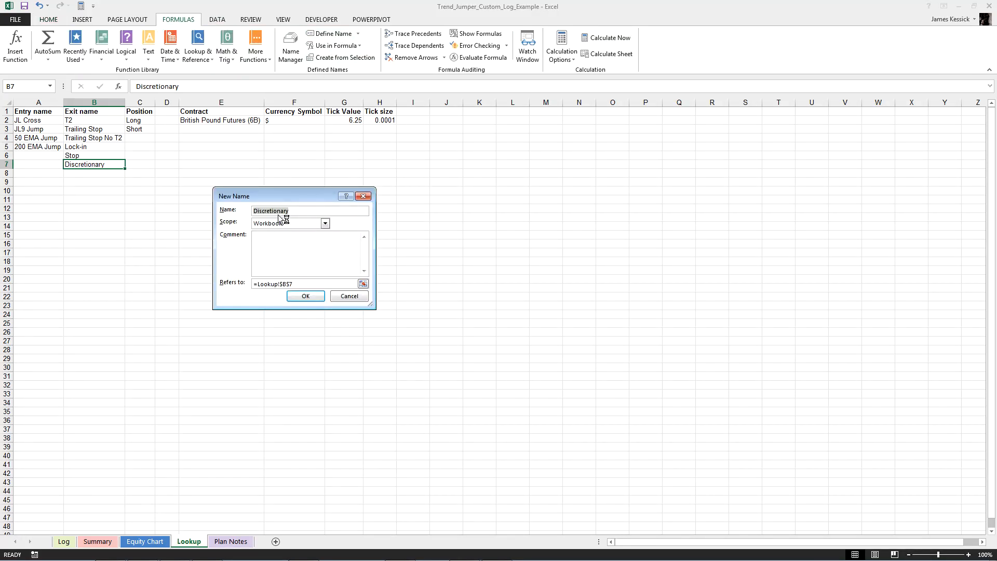
key("BackSpace")
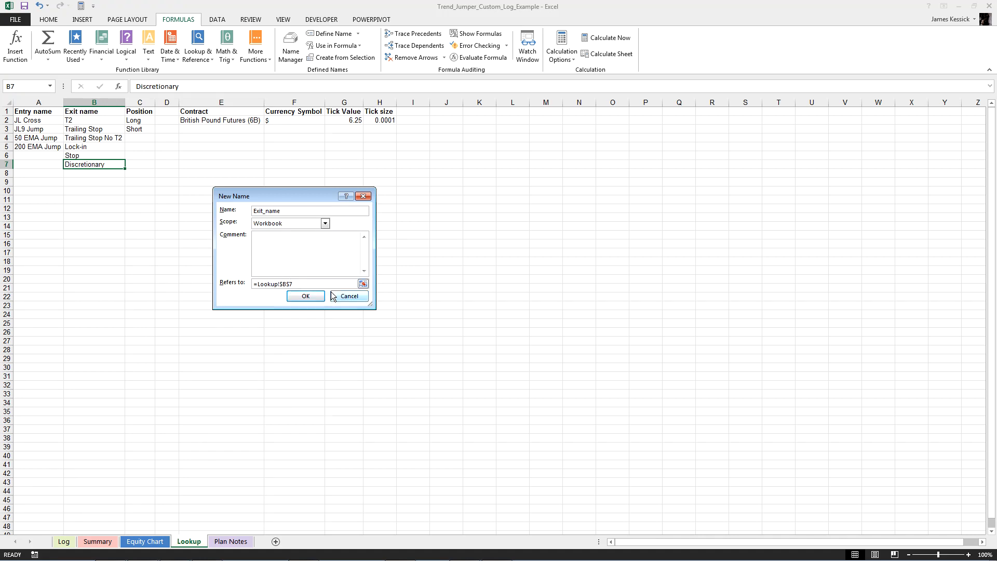
left_click(364, 287)
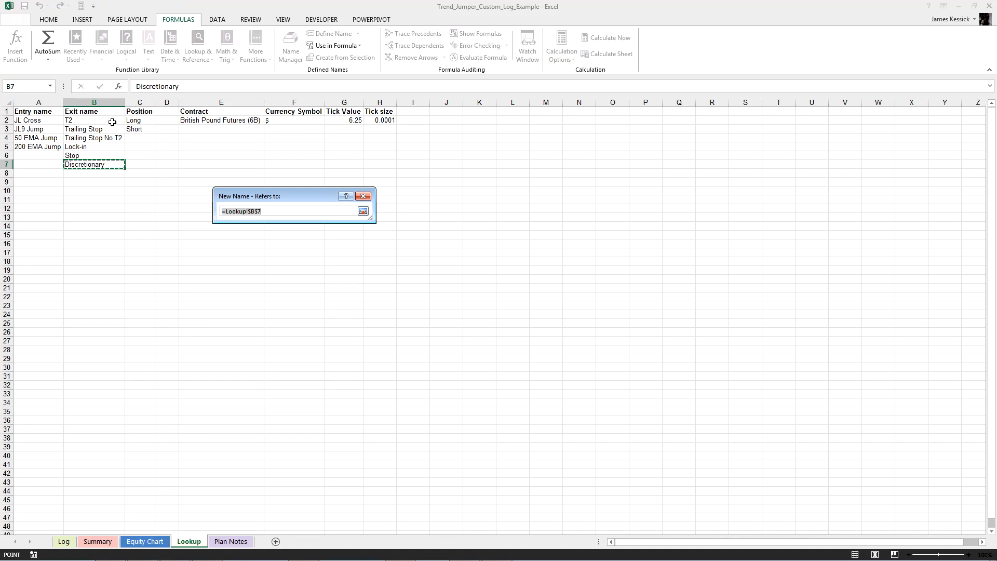
left_click_drag(111, 122, 116, 164)
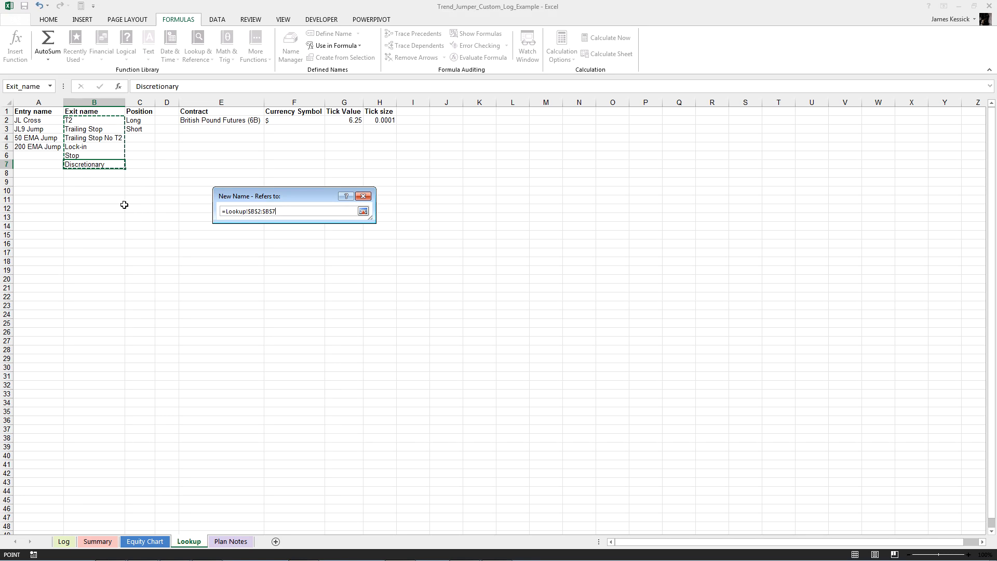
left_click(364, 211)
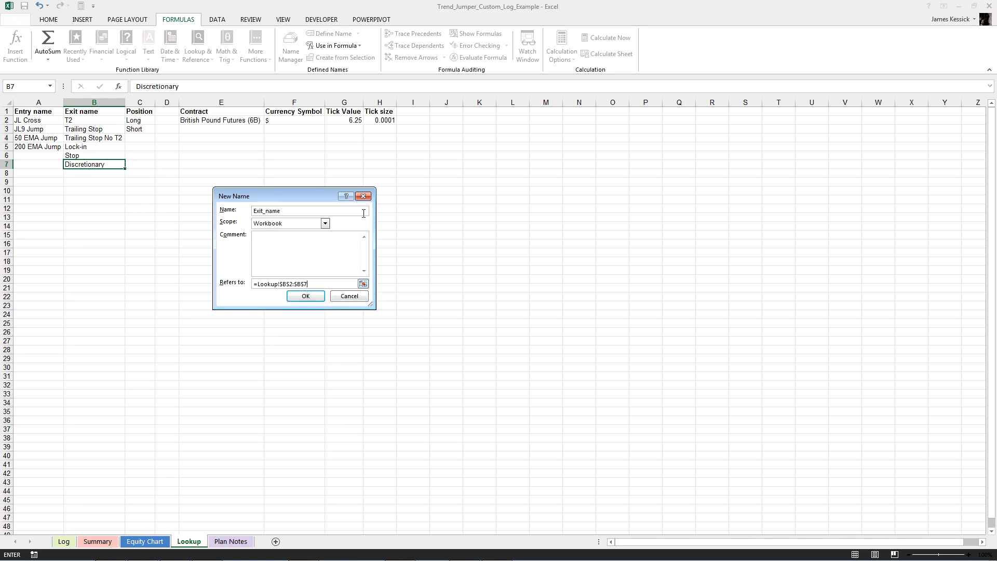
left_click(338, 298)
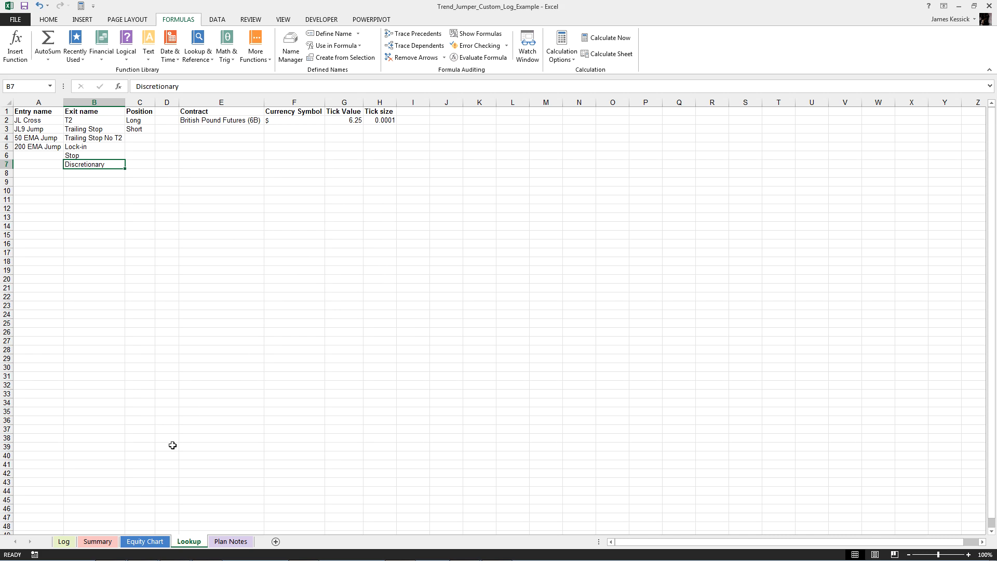
On the Log sheet, configure data validation for the MFE column to allow a List with source =Entry_name
left_click(68, 541)
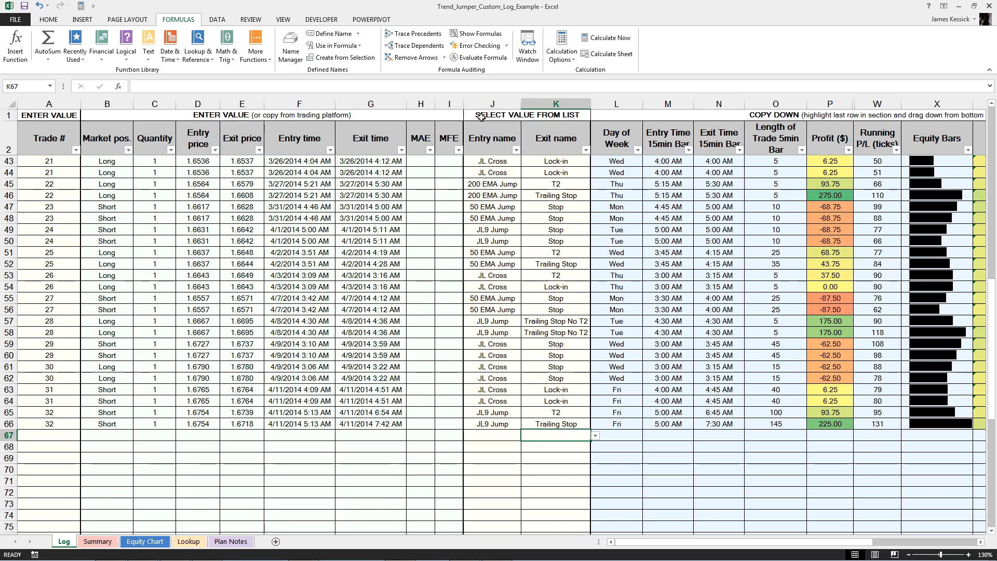
left_click(447, 105)
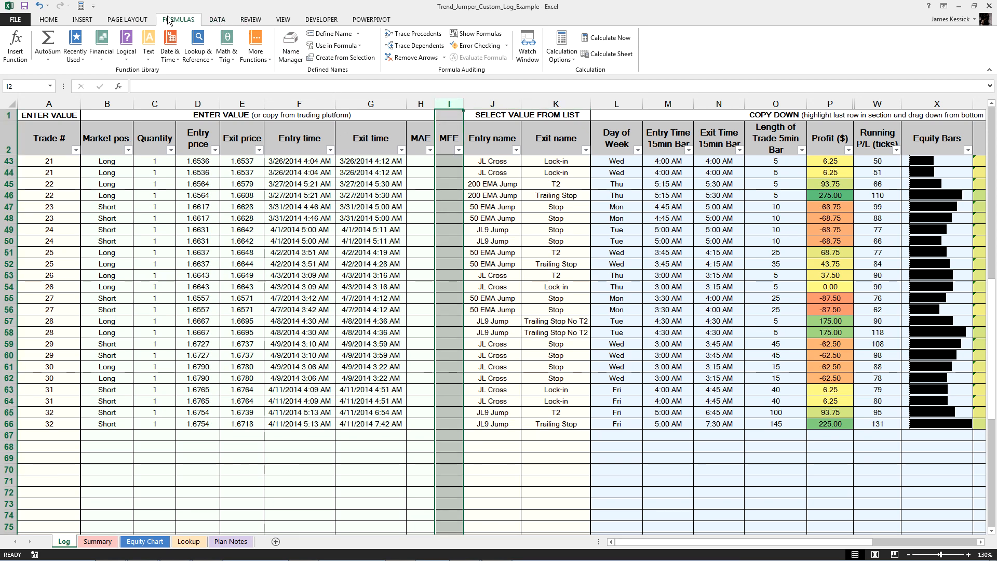
left_click(225, 20)
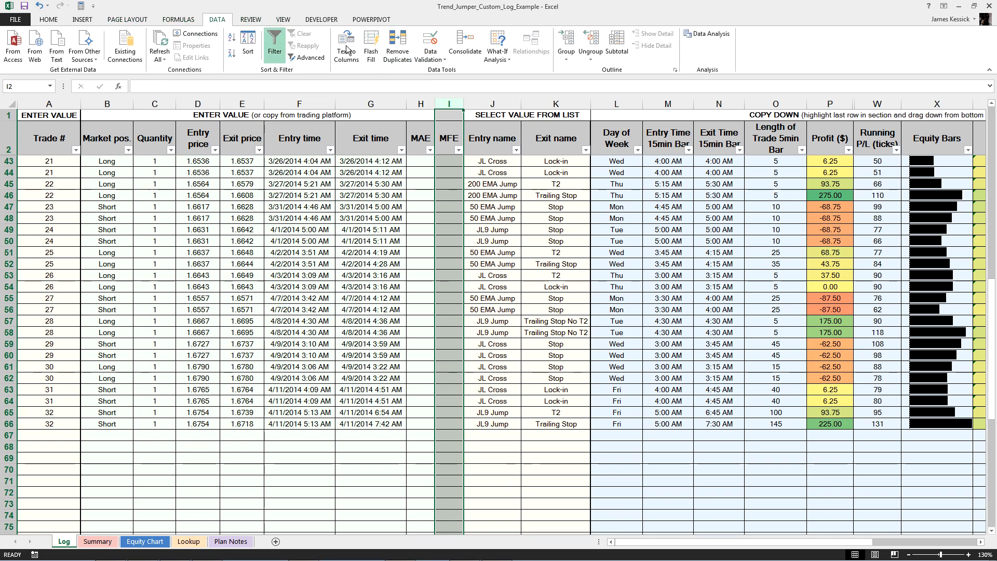
left_click(429, 46)
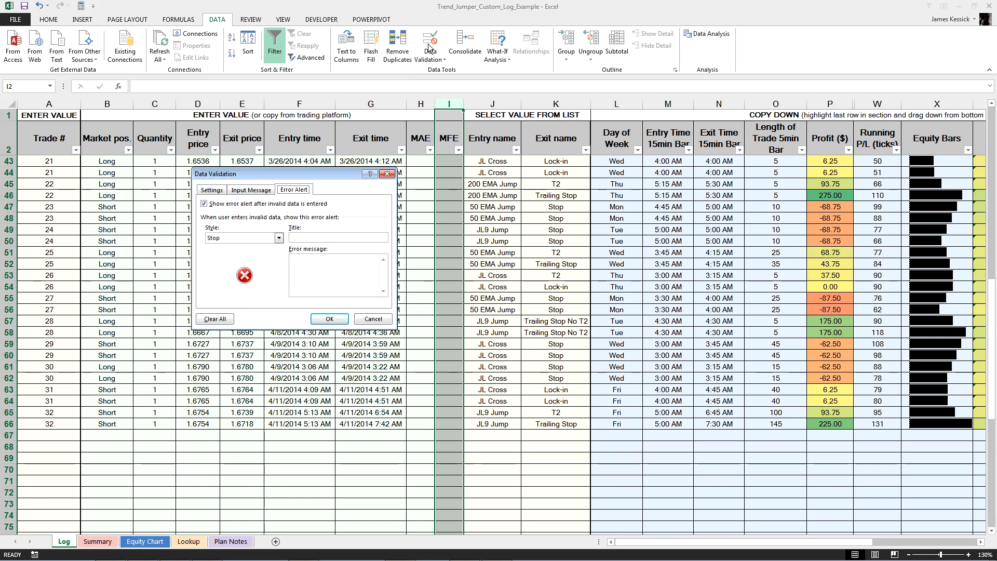
left_click(214, 189)
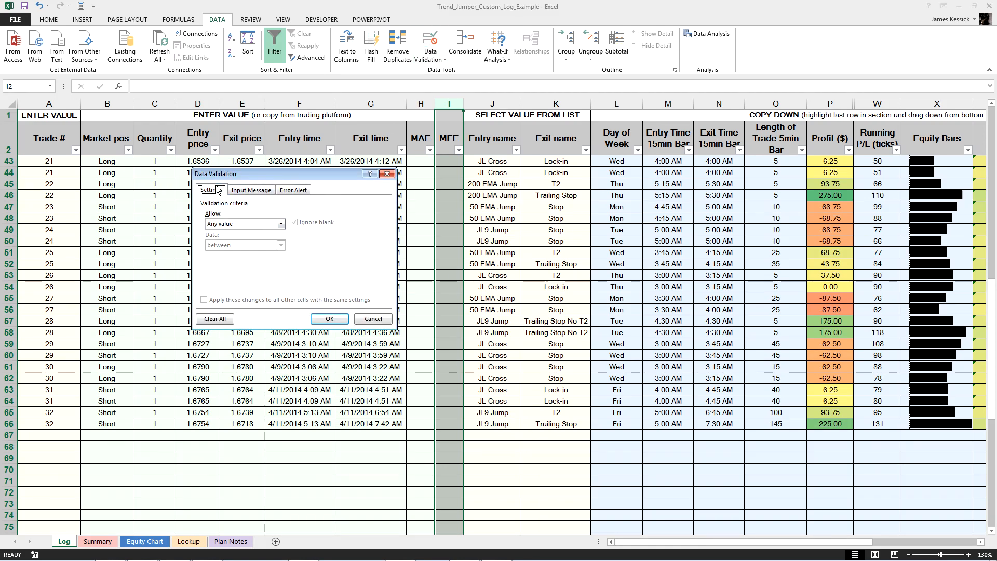
left_click(262, 225)
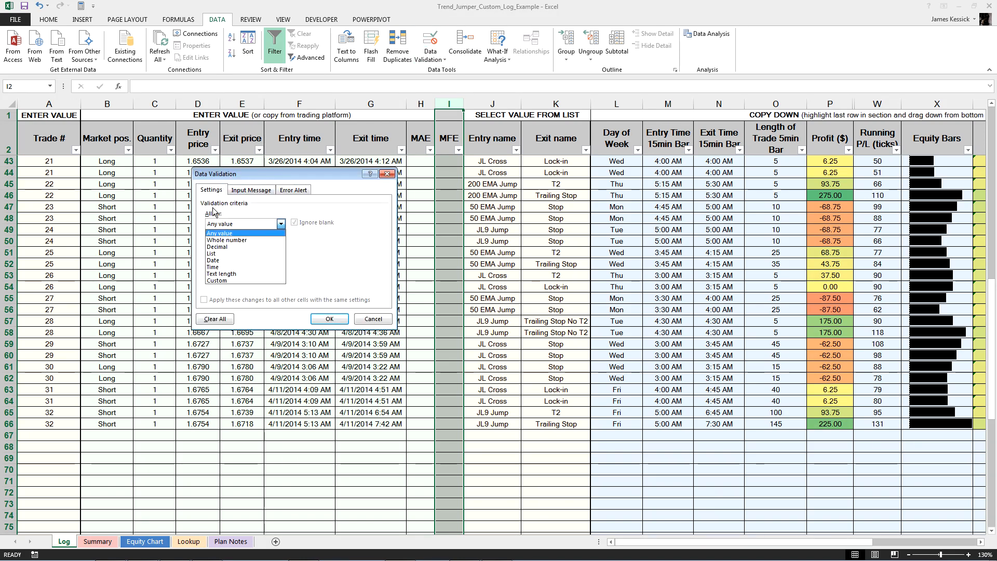
left_click(219, 253)
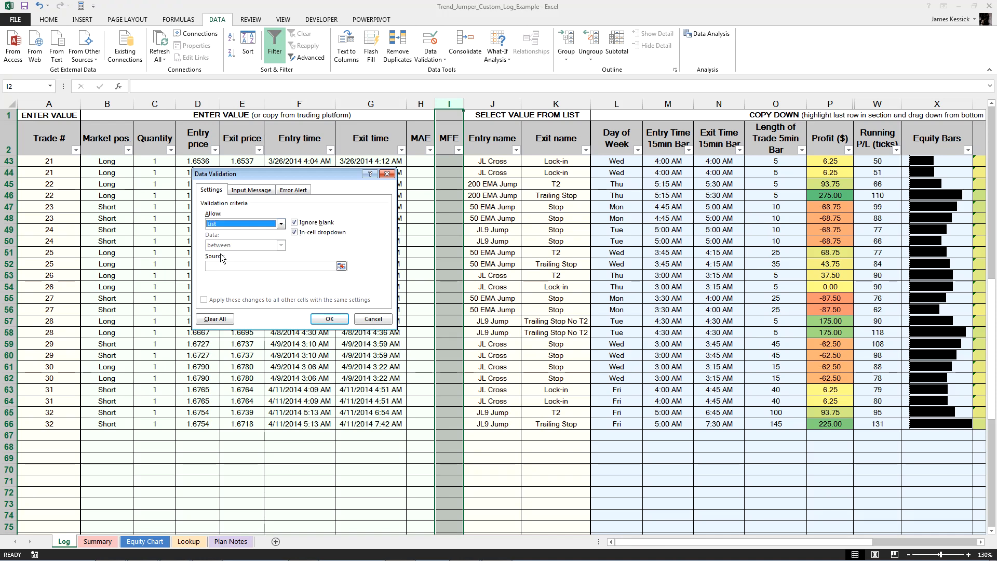
left_click(305, 264)
type("=")
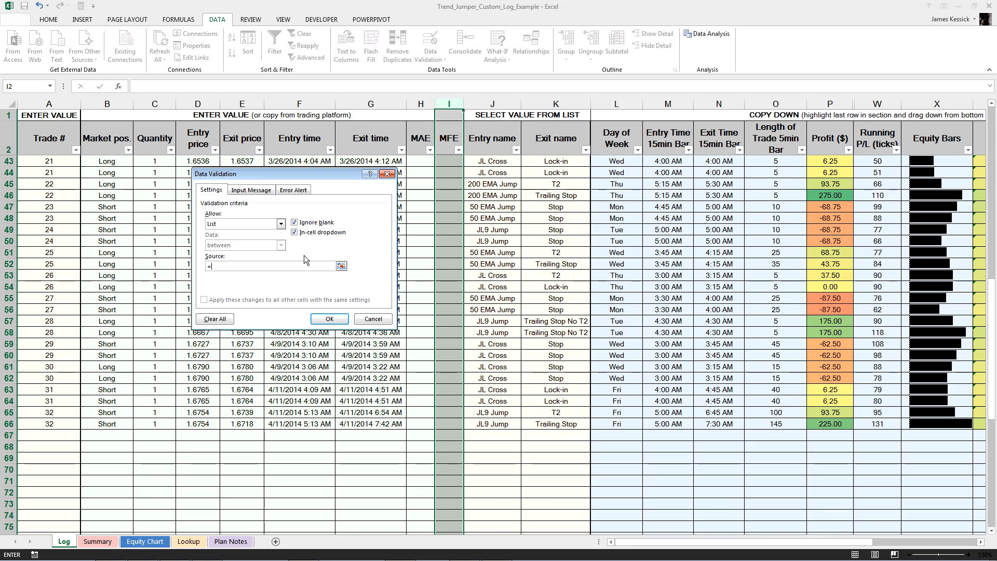
type("Entry_name")
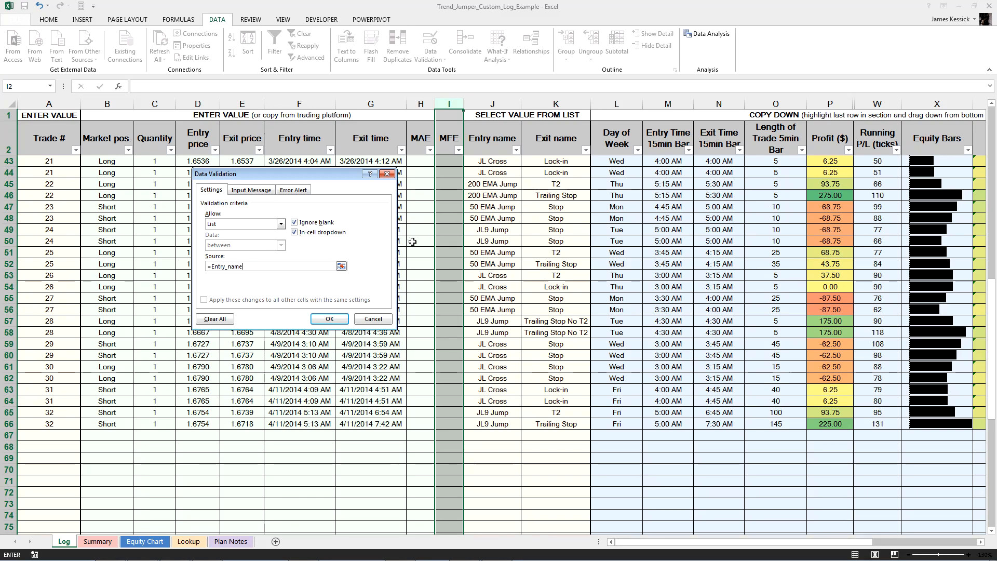
Review the error alert style options for the MFE column's validation and discard the validation settings
left_click(291, 191)
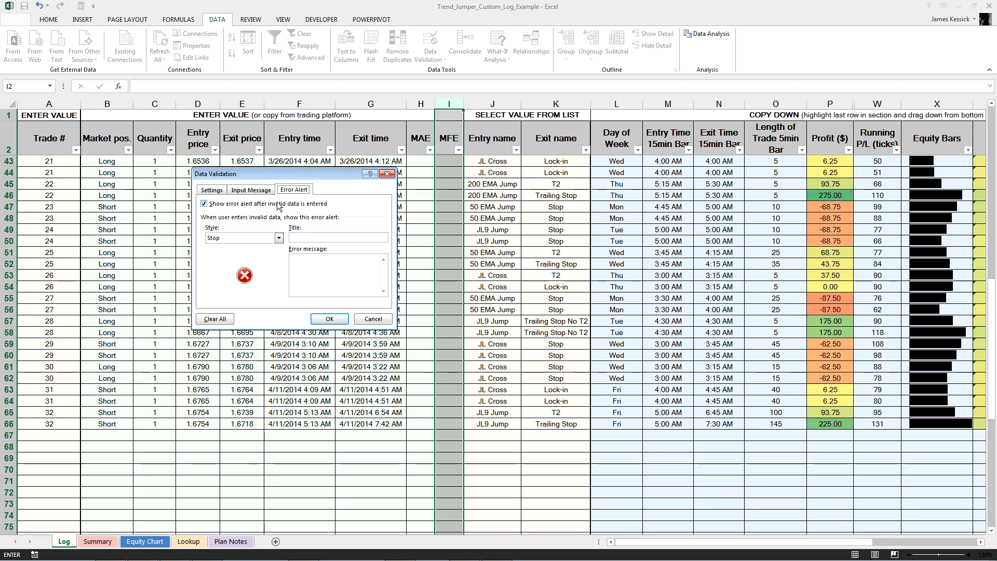
left_click(268, 238)
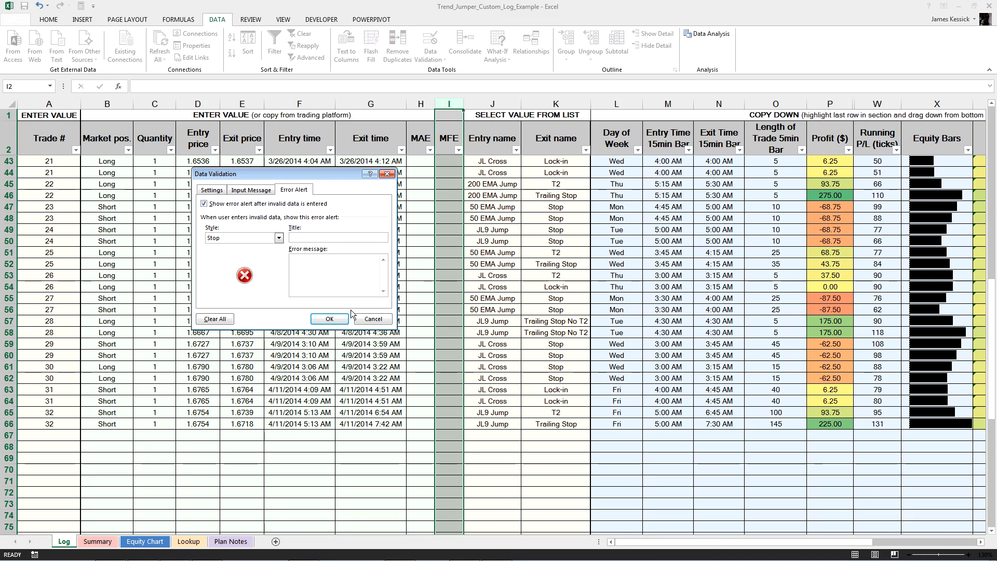
left_click(373, 320)
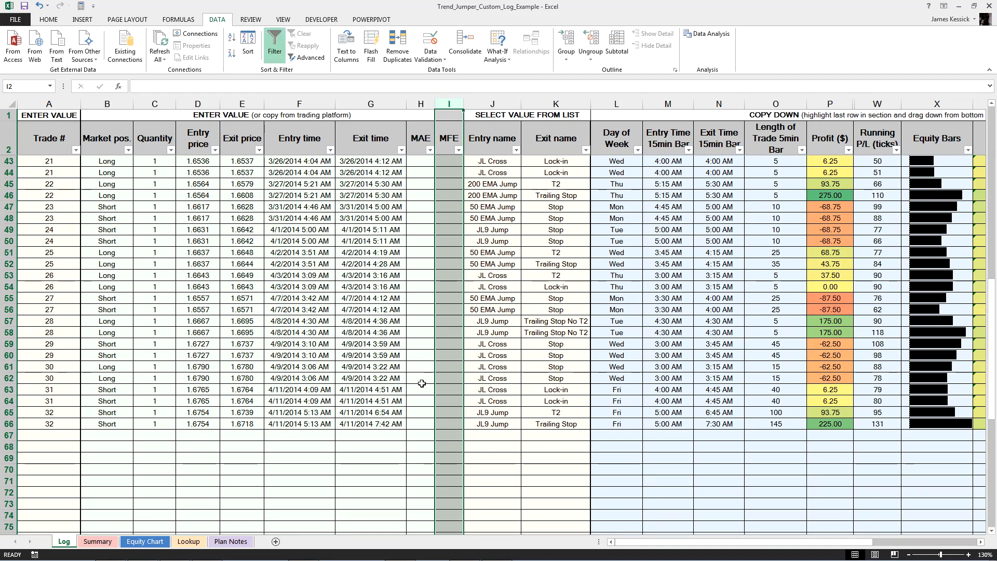
View the existing dropdown lists in Entry name cell J67 and Exit name cell K67 without choosing a value
left_click(459, 431)
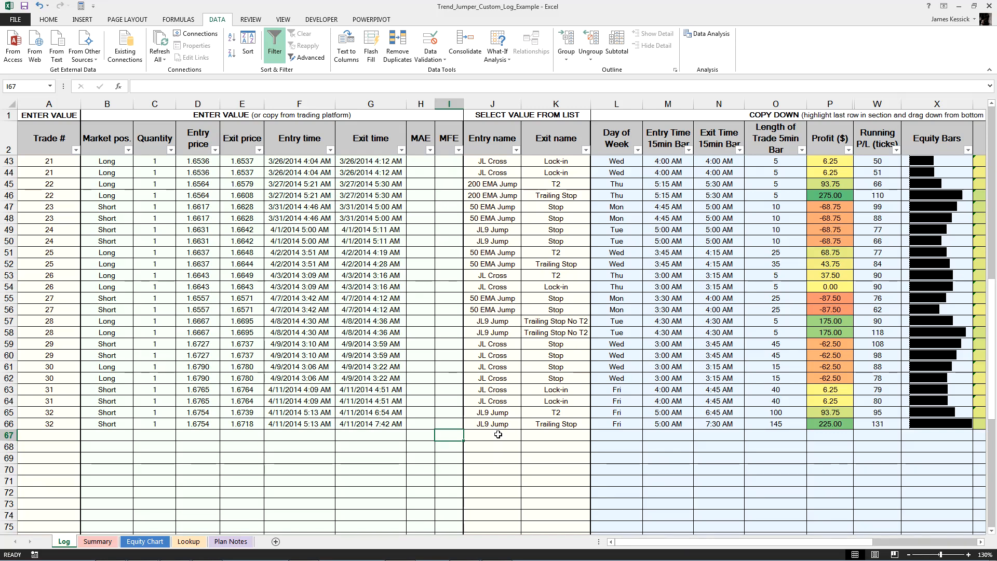
left_click(498, 435)
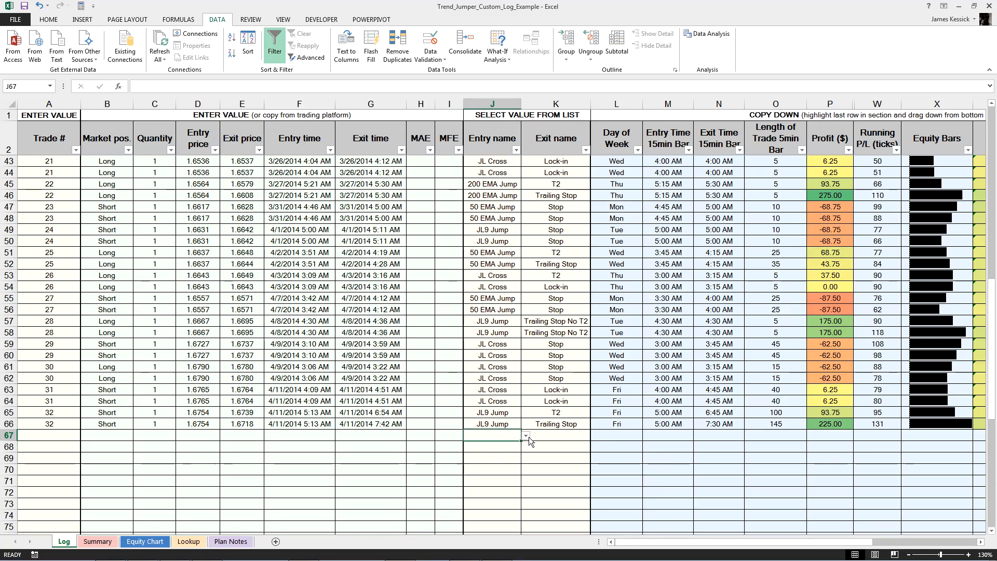
left_click(526, 437)
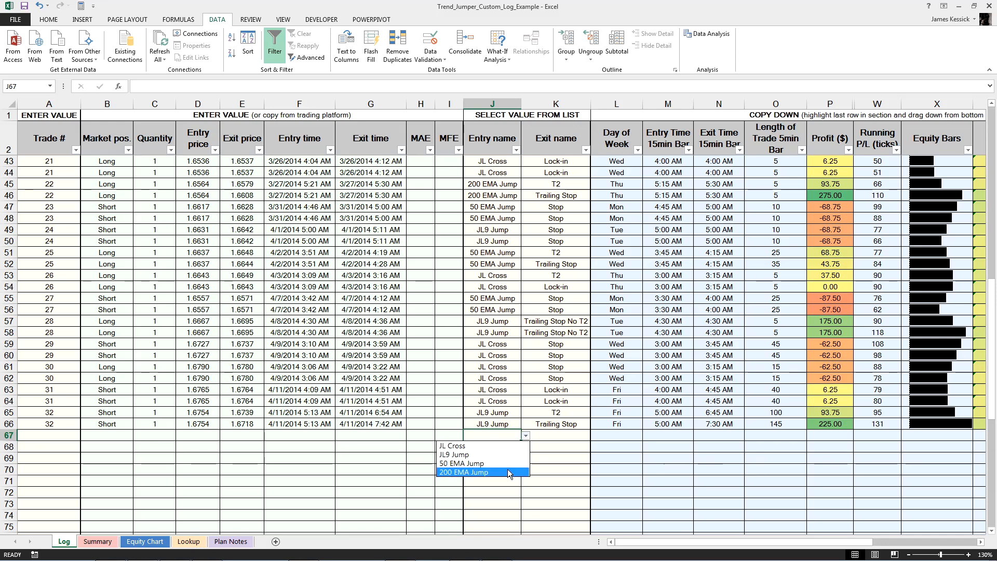
left_click(568, 433)
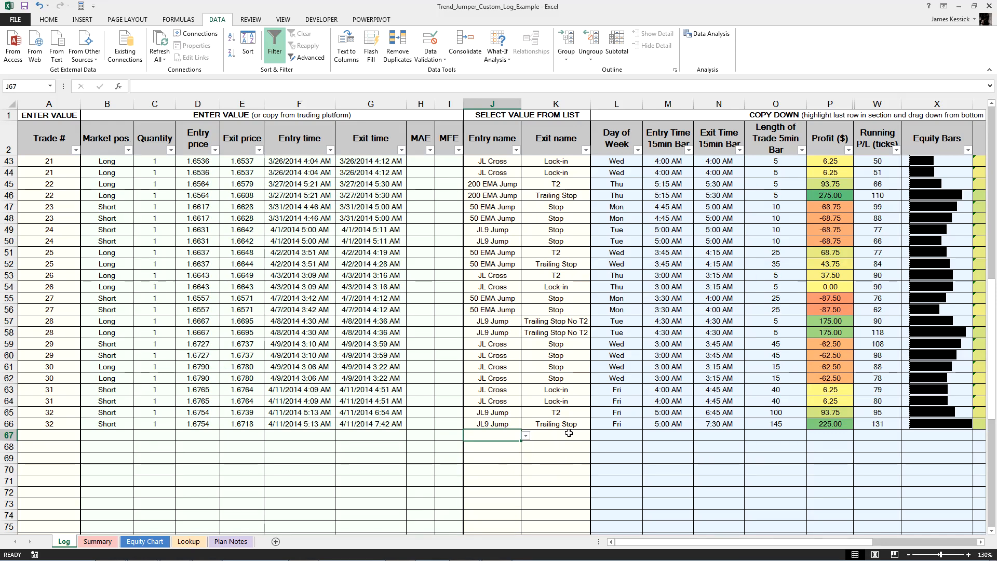
left_click(586, 435)
left_click(596, 437)
left_click(496, 436)
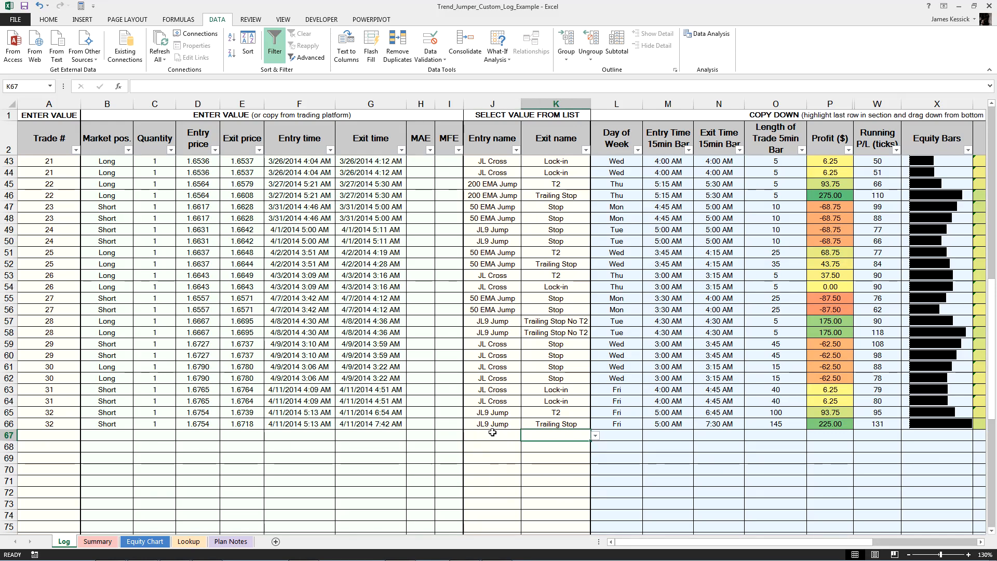
Try to enter JL8 as the Entry name in cell J67 to test its validation, and cancel the entry
left_click(504, 436)
type("J")
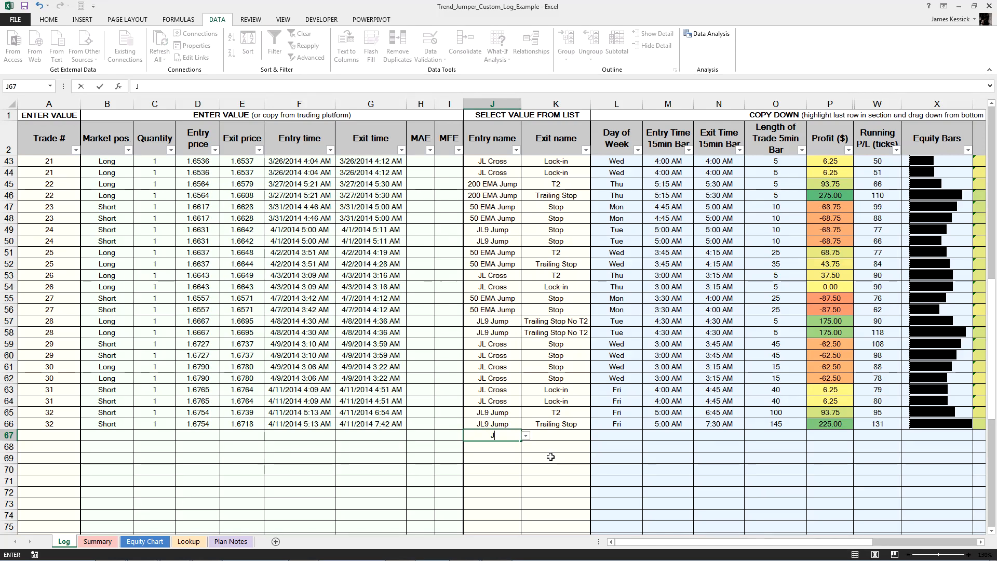
type("L*")
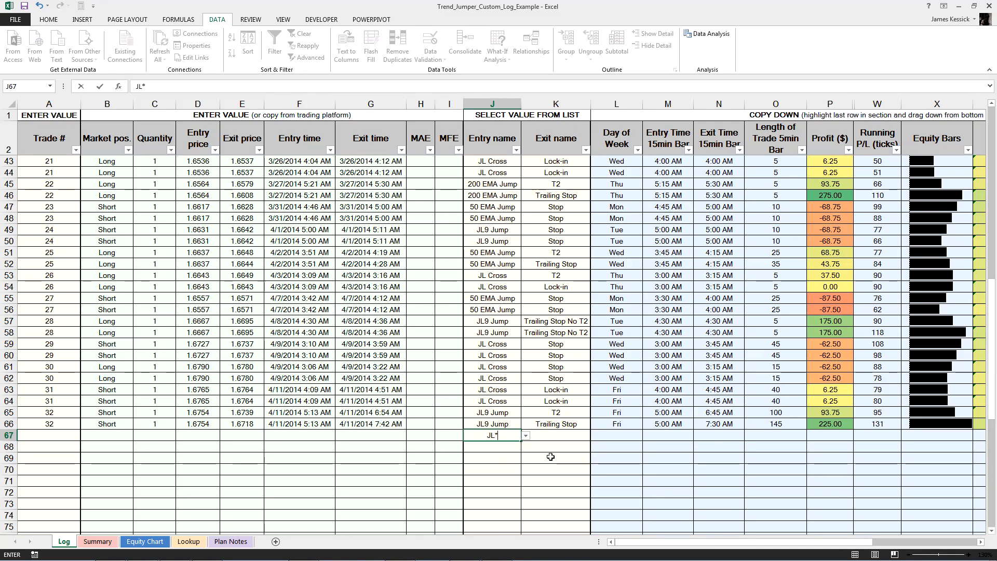
key("BackSpace")
type("8")
key("Return")
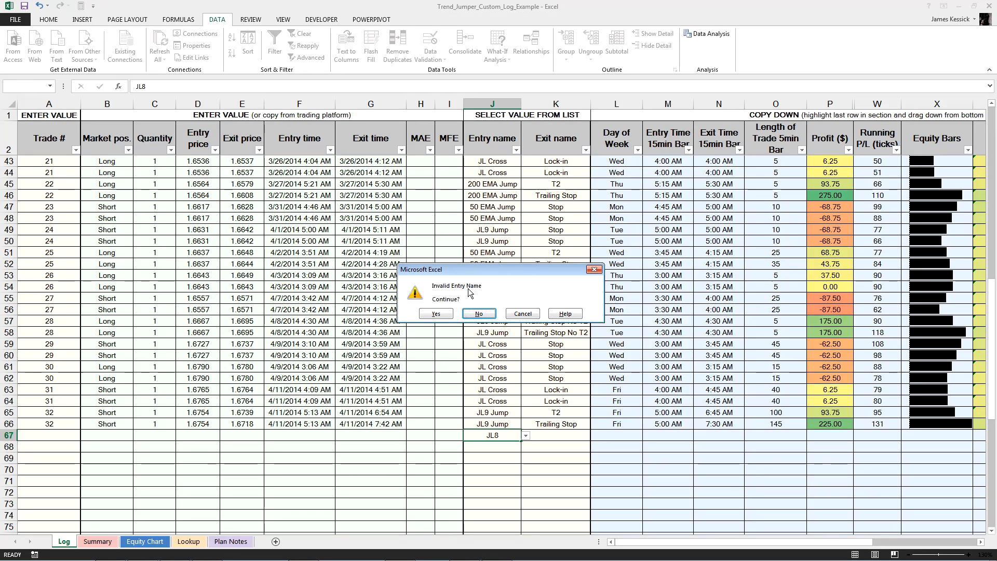
left_click(521, 316)
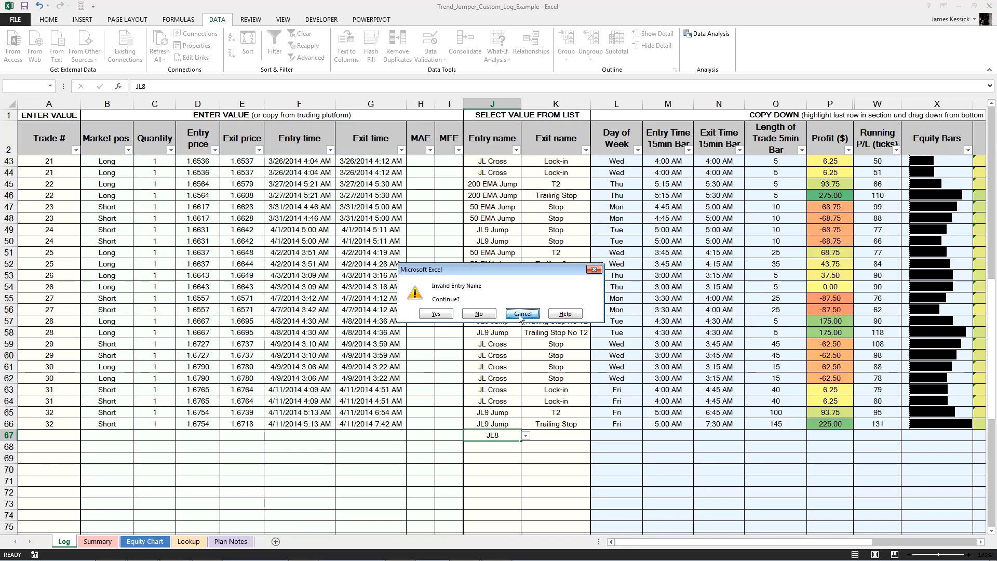
Cancel the invalid entry in cell J67 and view its Entry name dropdown list without choosing a value
left_click(522, 316)
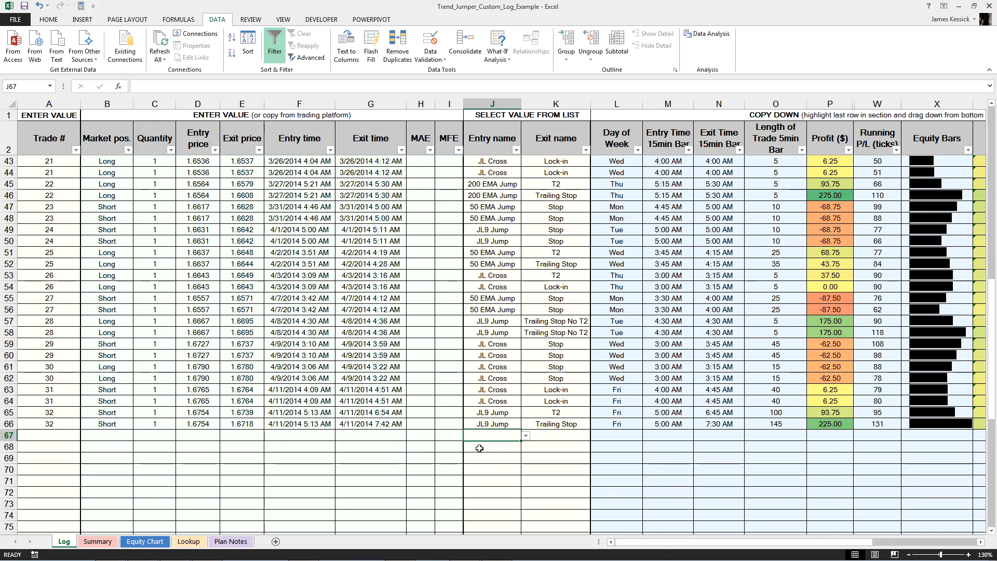
left_click(526, 435)
left_click(510, 432)
left_click(633, 437)
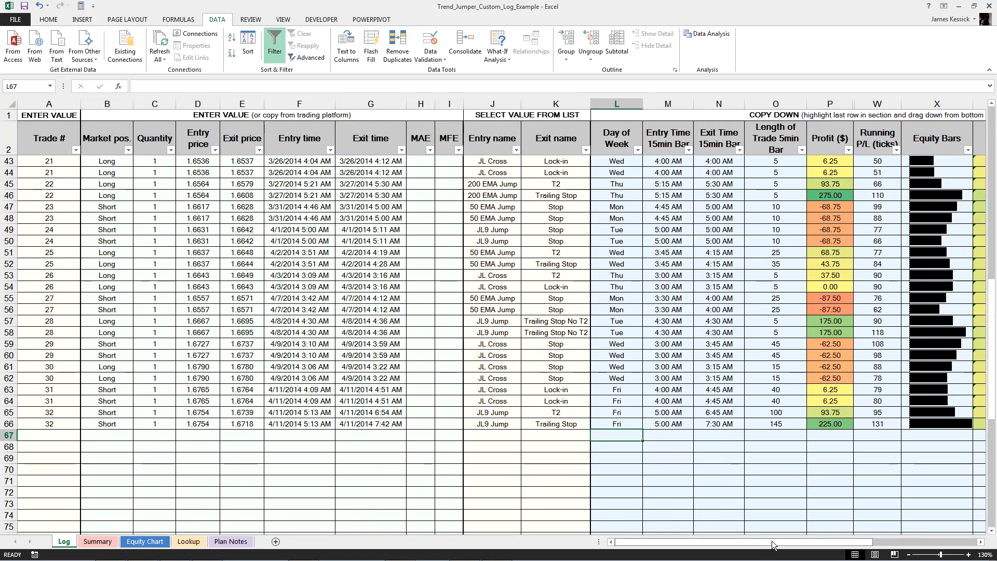
Examine the Day of Week formulas in column L for rows 66, 61 and 63
left_click_drag(772, 544, 846, 548)
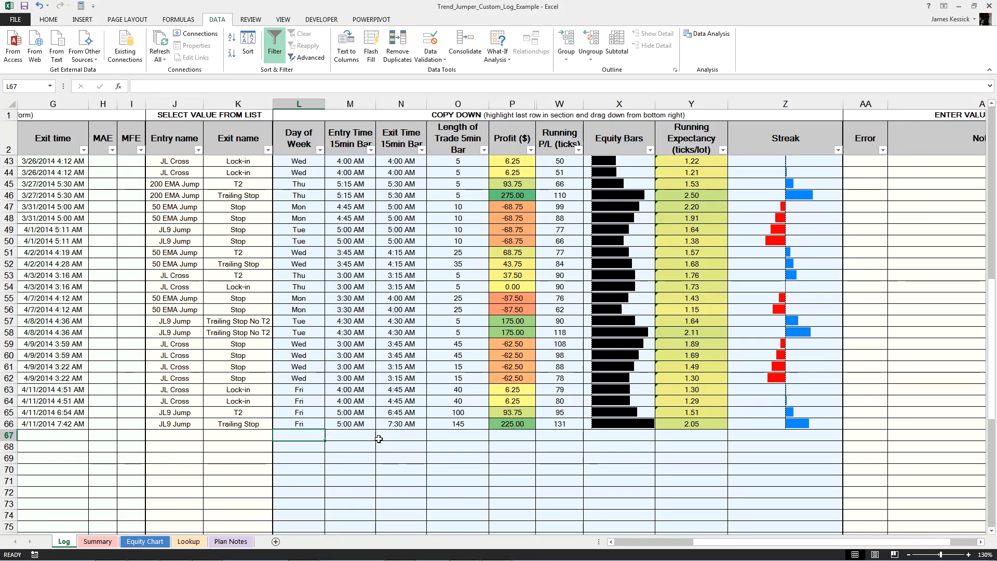
left_click(311, 421)
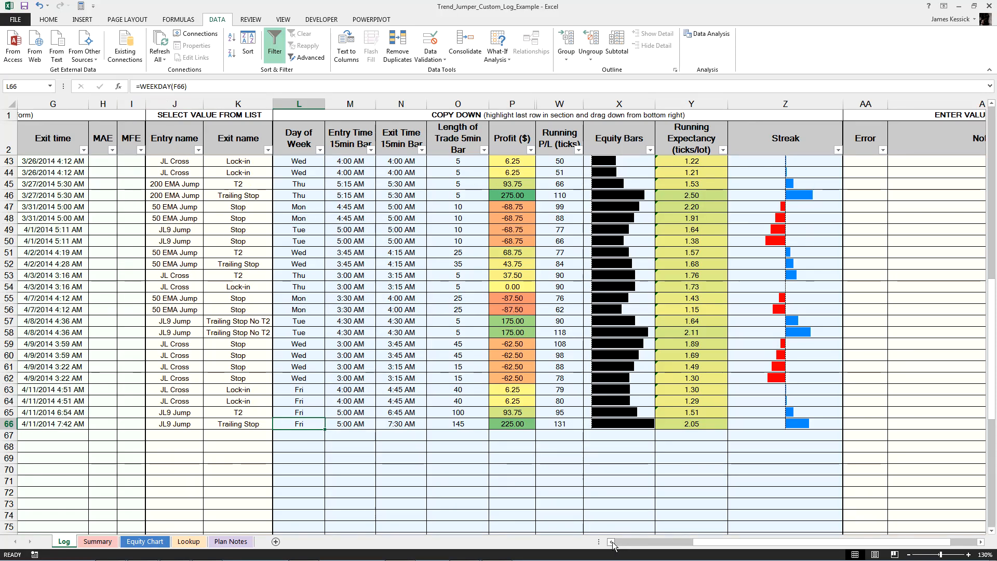
scroll(623, 543, "left", 2)
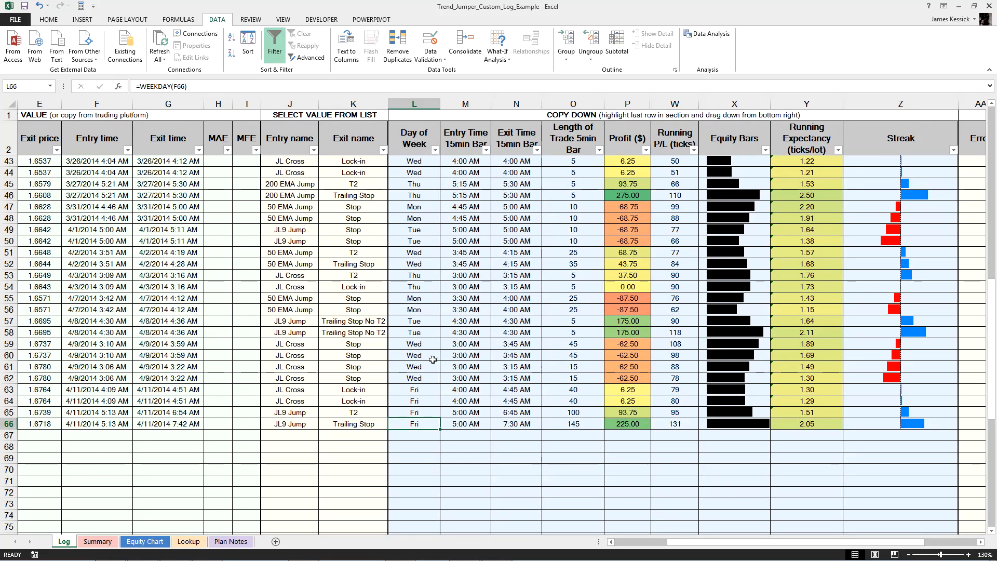
left_click(433, 365)
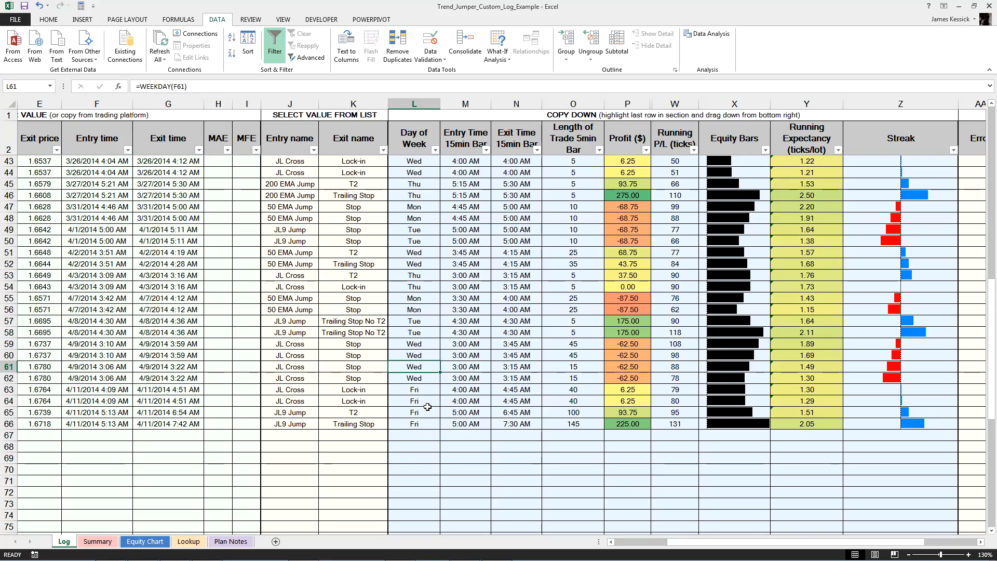
left_click(429, 391)
Apply the custom number format dddd to Day of Week cell L66, and undo it
left_click(431, 425)
right_click(430, 425)
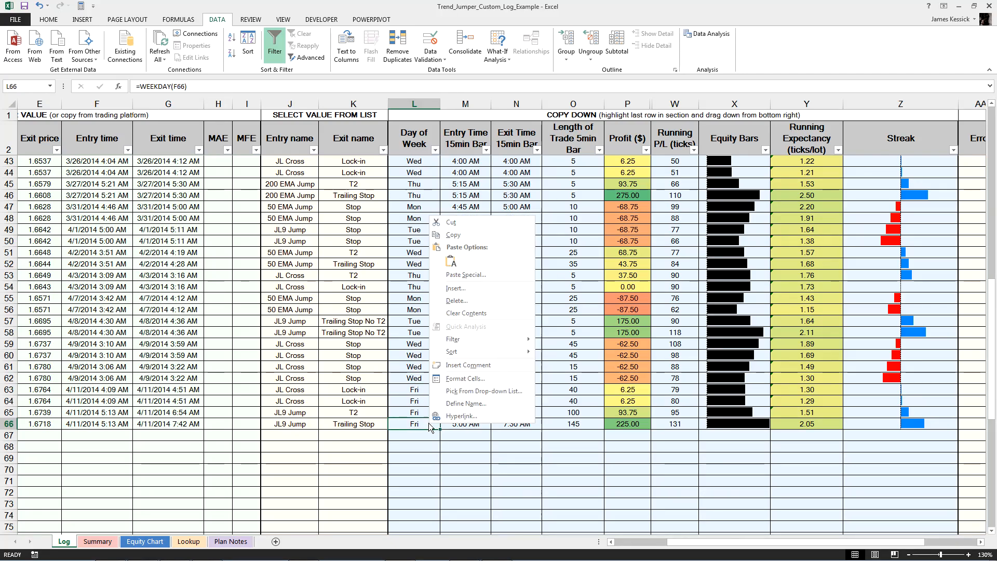
left_click(457, 381)
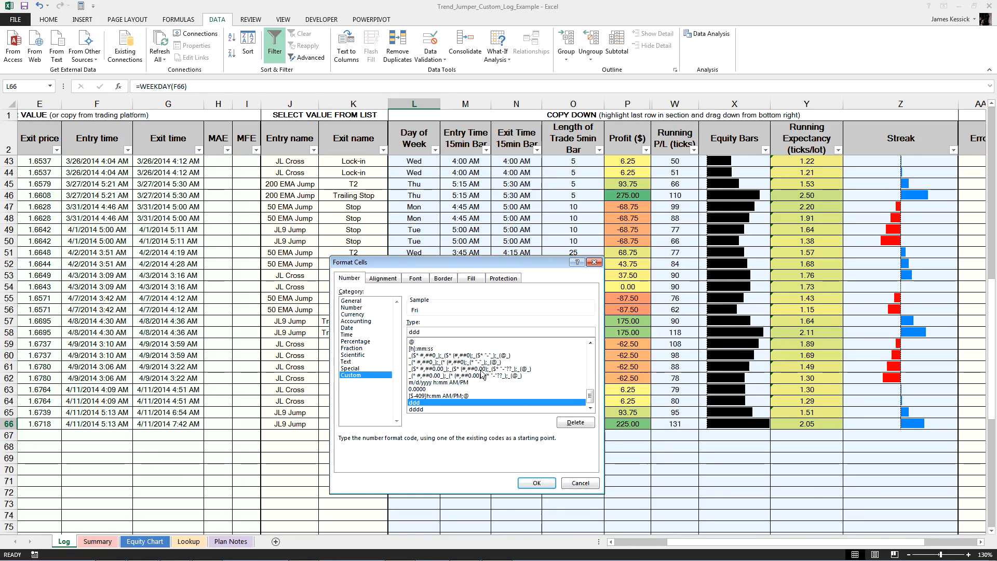
type("d")
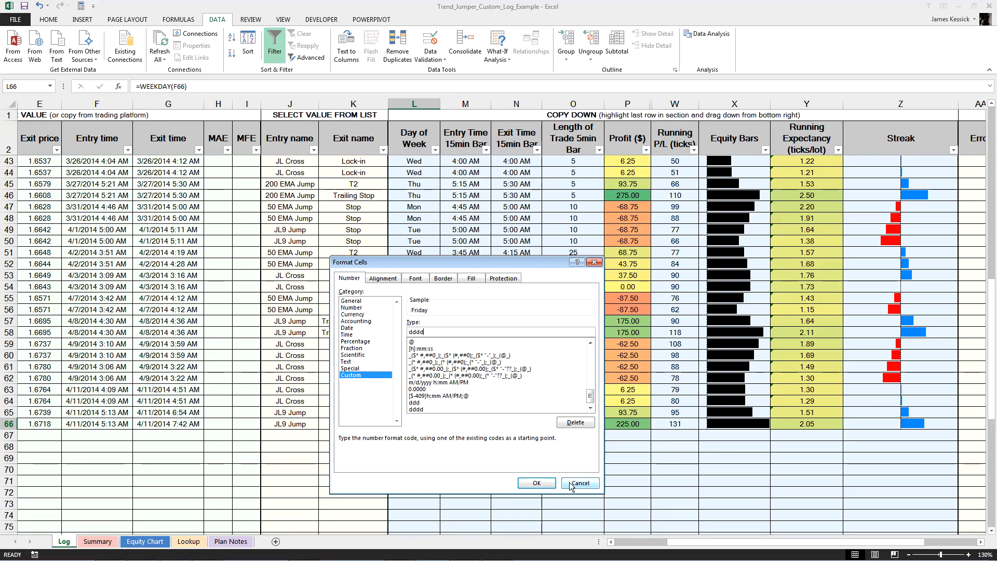
left_click(539, 483)
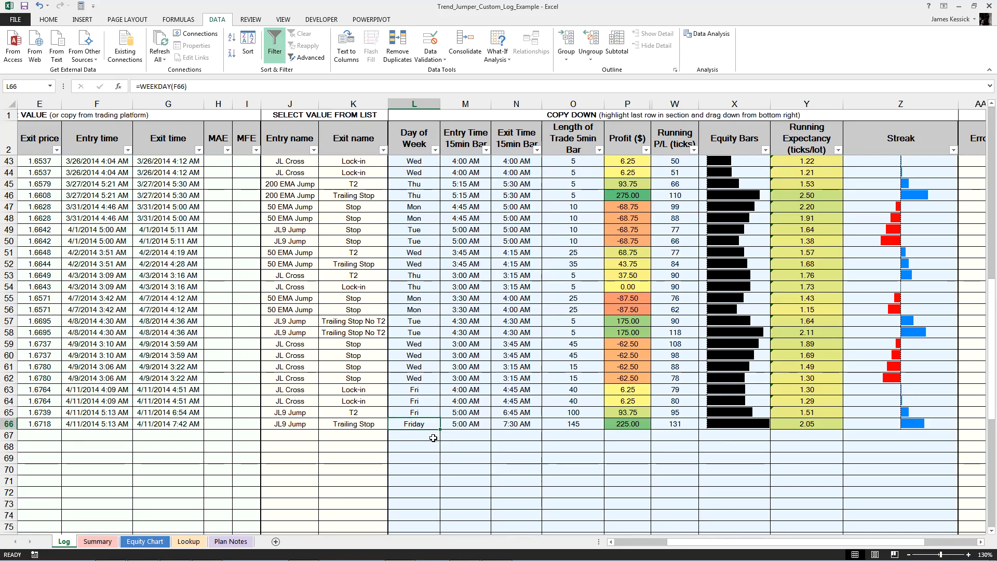
key("ctrl+z")
left_click(459, 457)
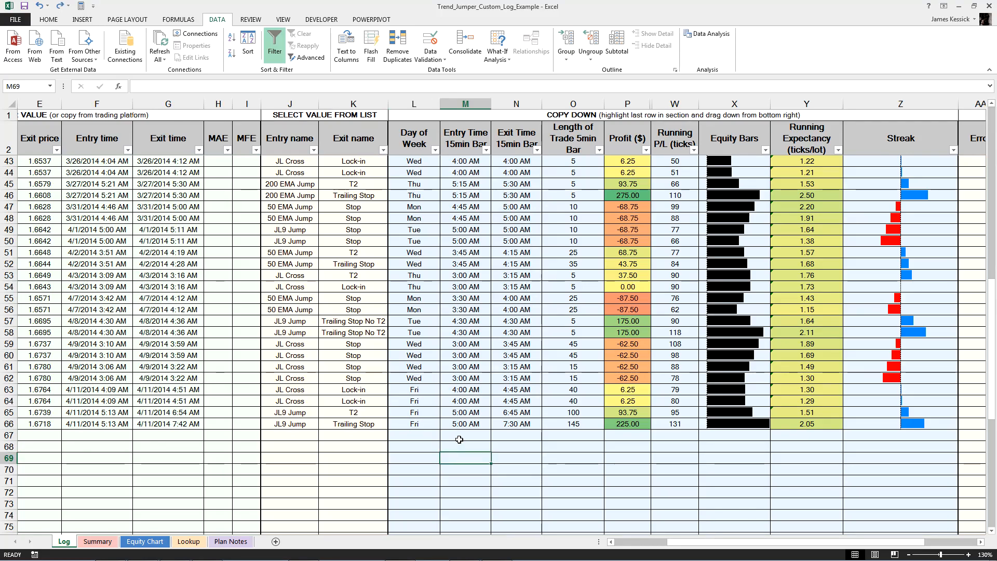
Examine the Entry Time and Exit Time 15-minute bar formulas in M66, N66 and N64, and the trade length formula in O65
left_click(467, 425)
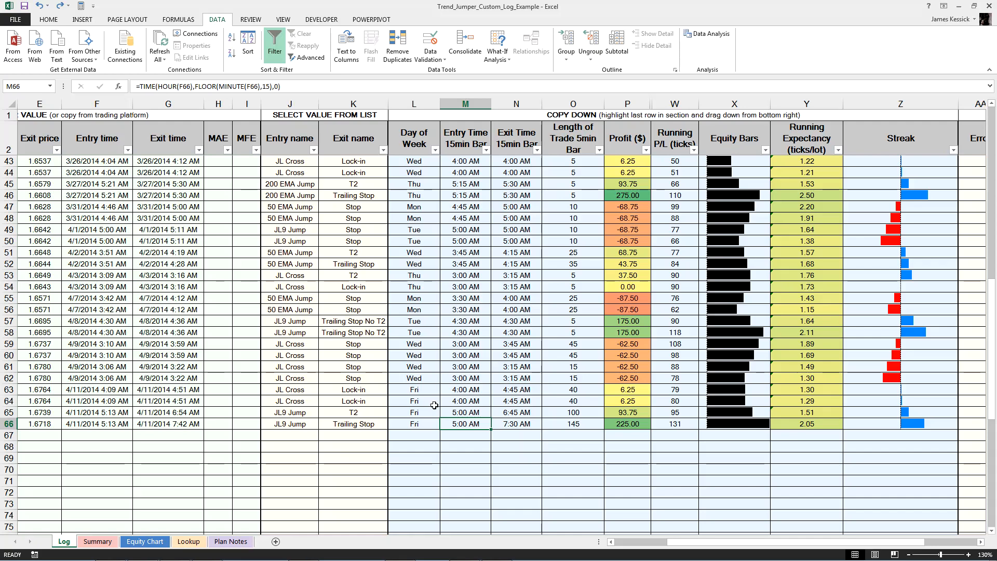
left_click(514, 425)
left_click(514, 402)
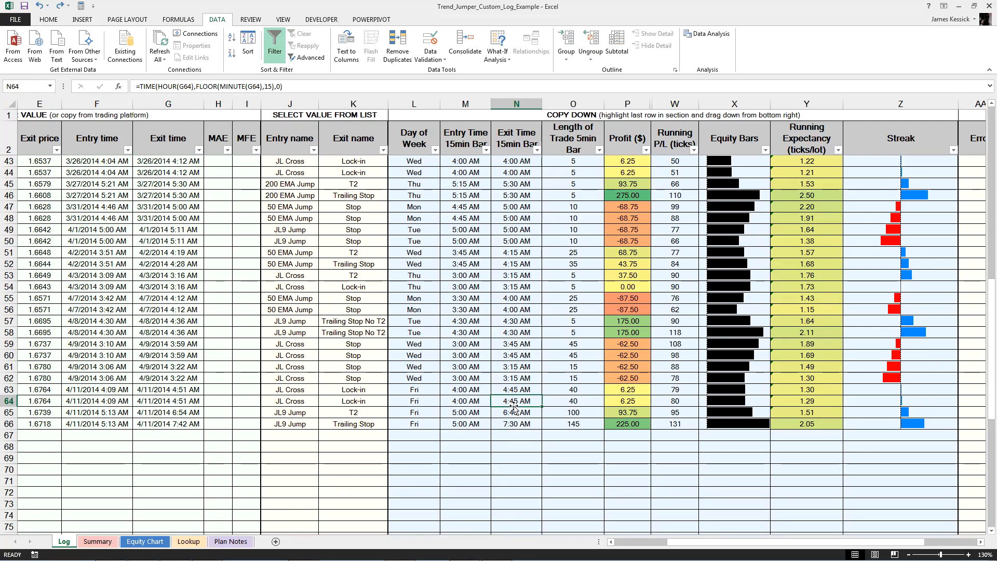
left_click(518, 422)
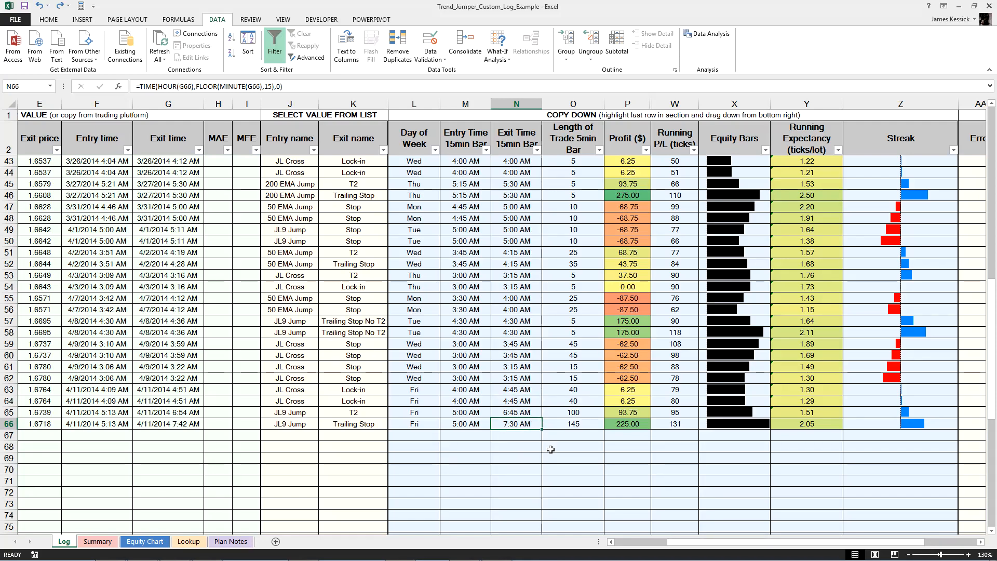
left_click(586, 414)
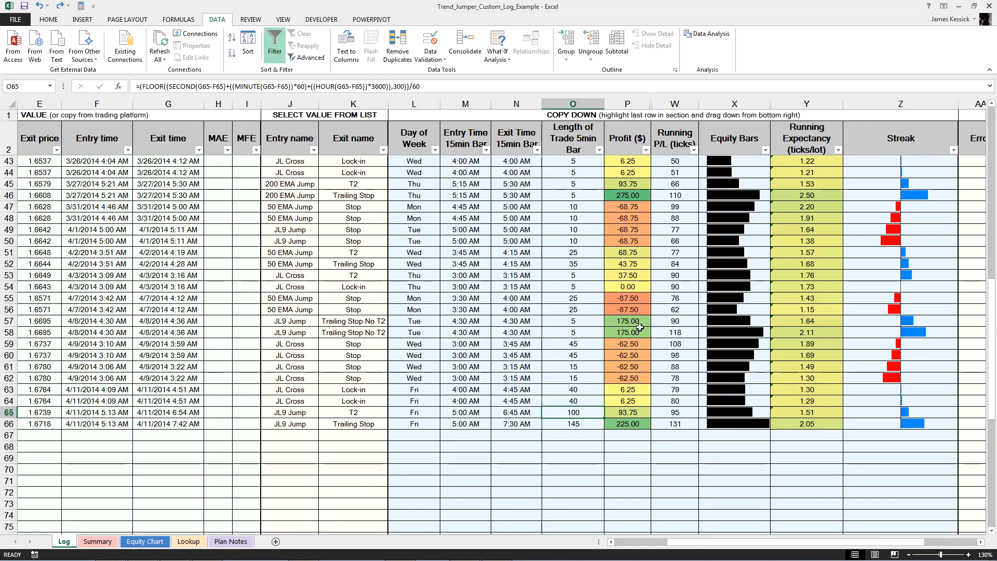
Examine the Profit ($) formula in cell P65 and the position, quantity and price columns it uses
left_click(633, 413)
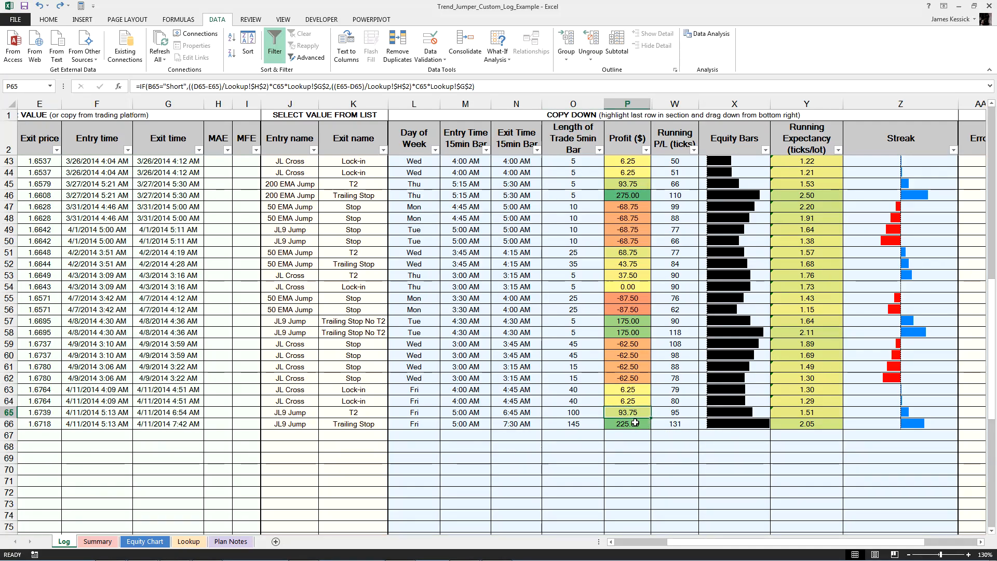
left_click_drag(694, 542, 620, 540)
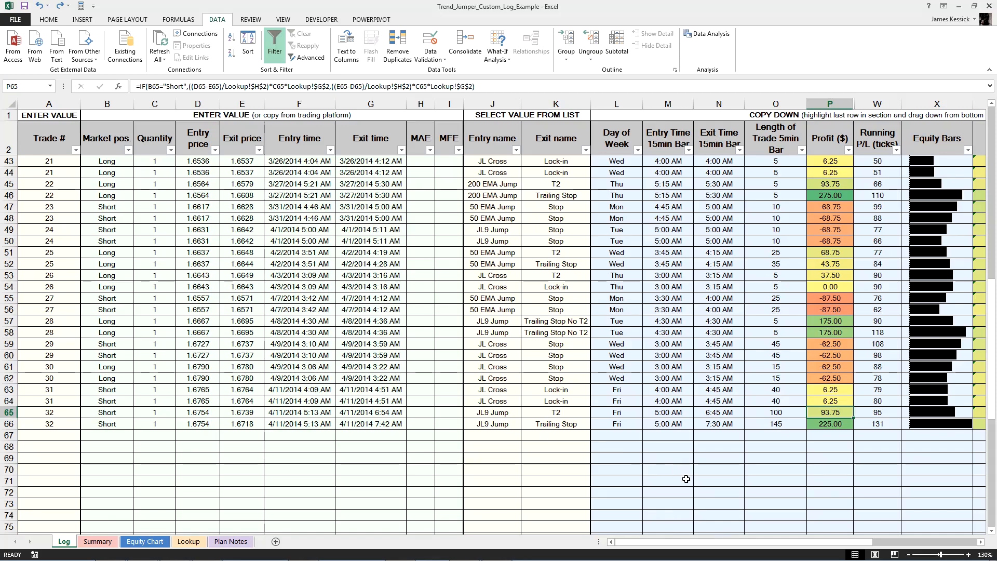
left_click_drag(664, 542, 688, 541)
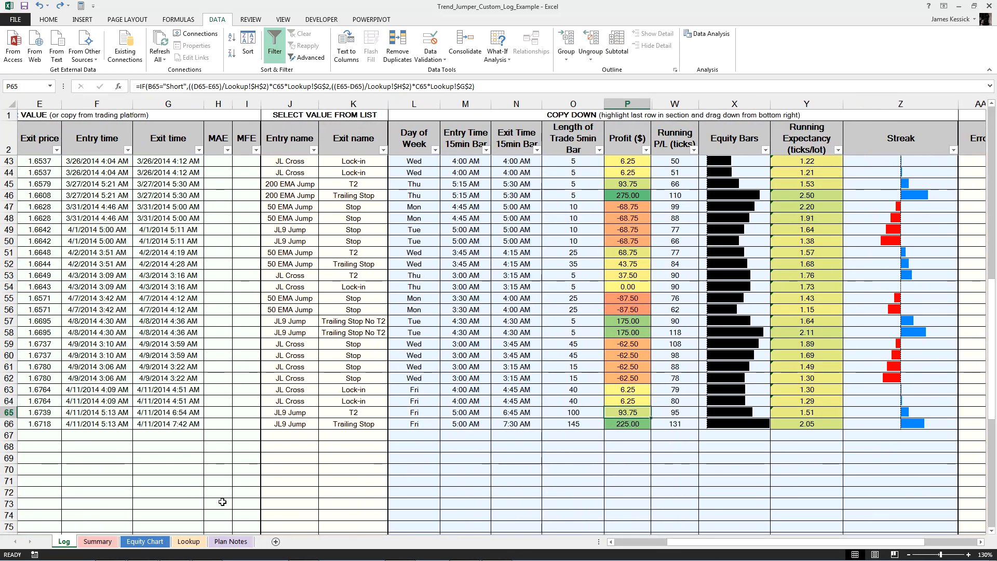
On the Lookup sheet, review the British Pound Futures contract row, including its Tick Value in G2 and Tick size in H2
left_click(189, 541)
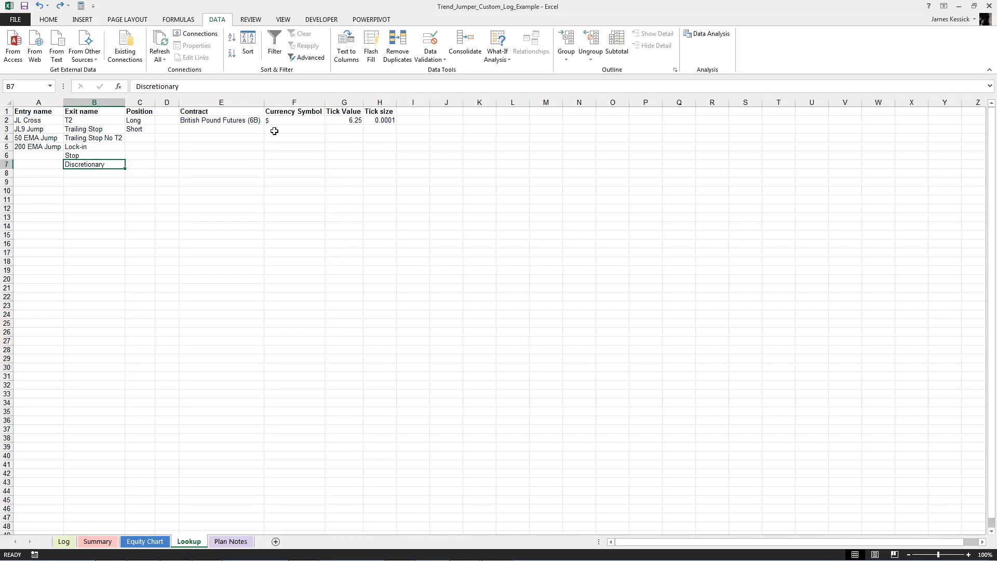
left_click(245, 129)
left_click_drag(230, 120, 379, 120)
left_click(351, 120)
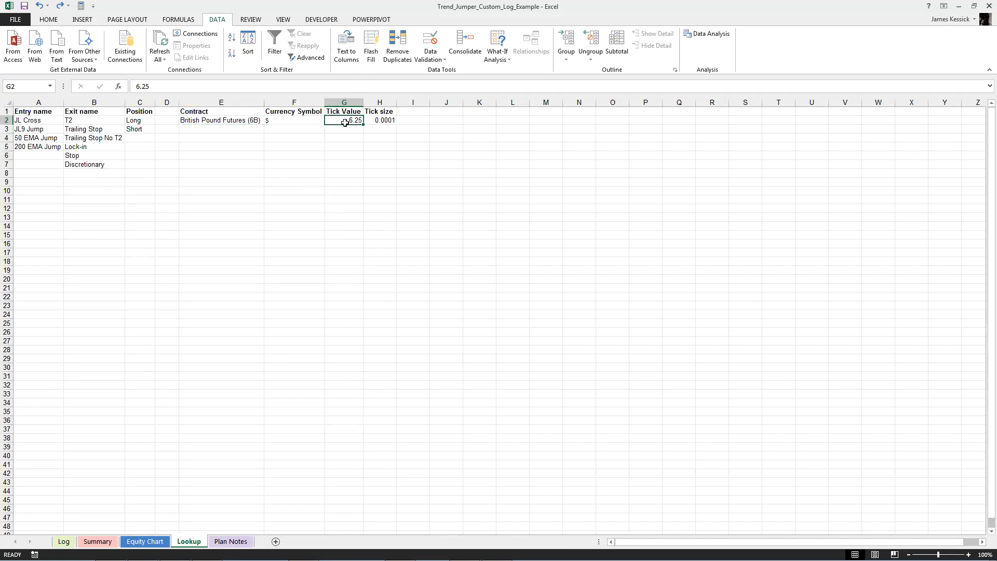
left_click(377, 121)
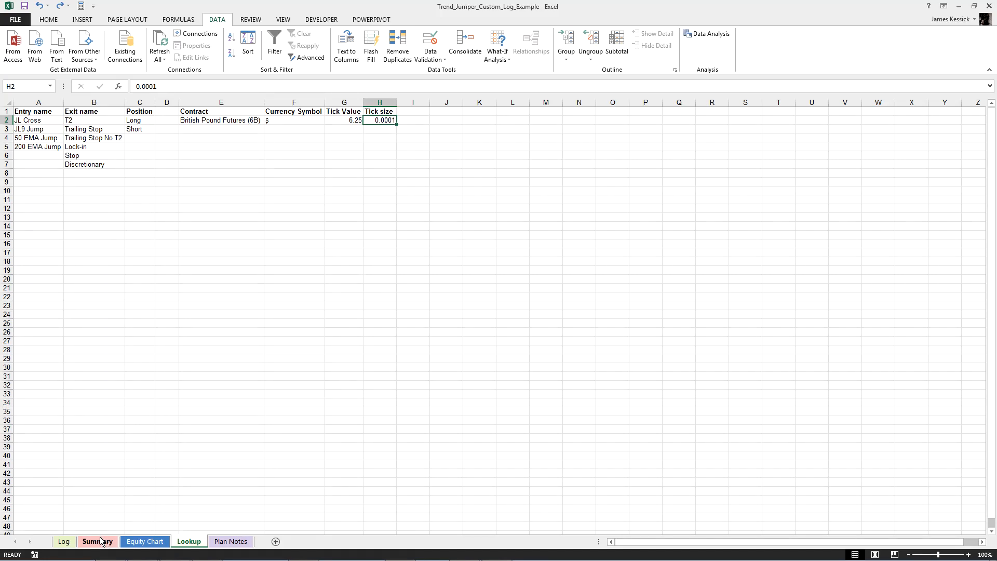
Return to the Log sheet and examine the formulas in Running P/L cell W64 and Equity Bars cell X64
left_click(63, 541)
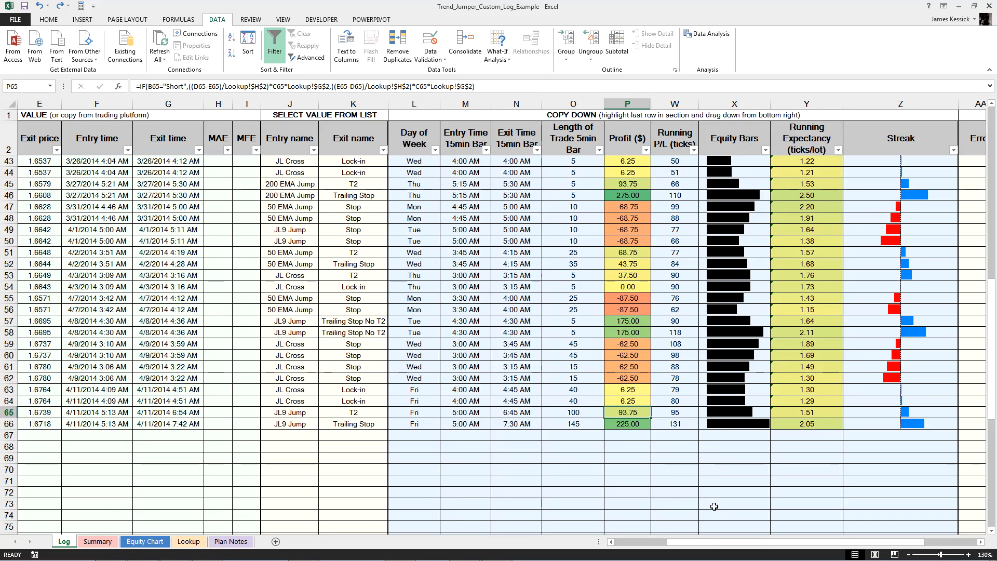
left_click_drag(716, 543, 724, 546)
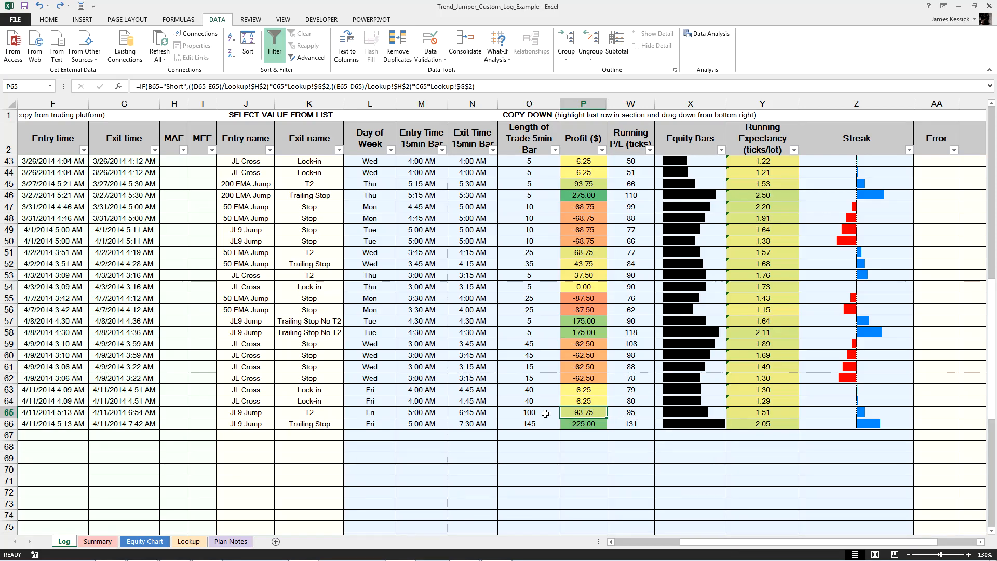
left_click(631, 402)
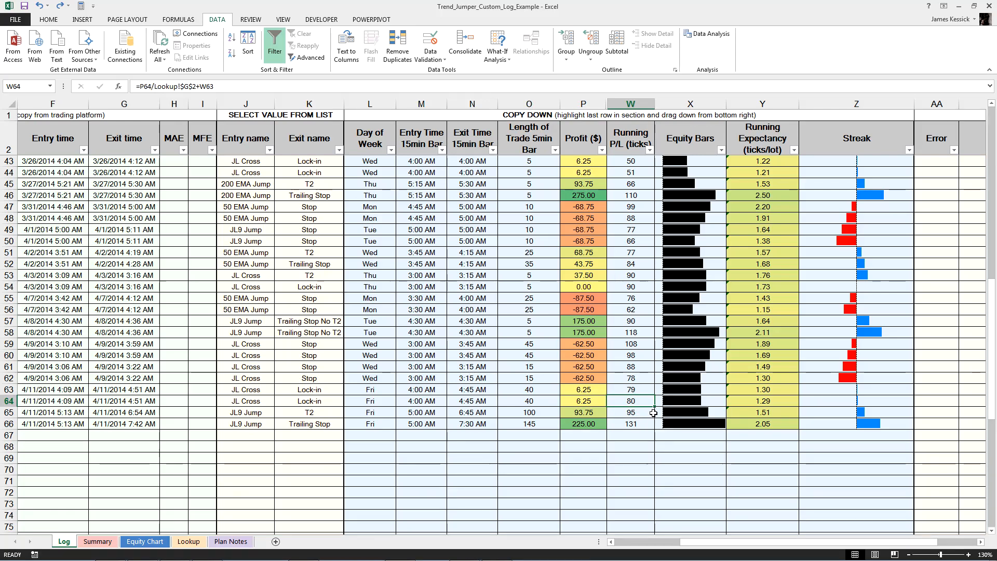
left_click(667, 403)
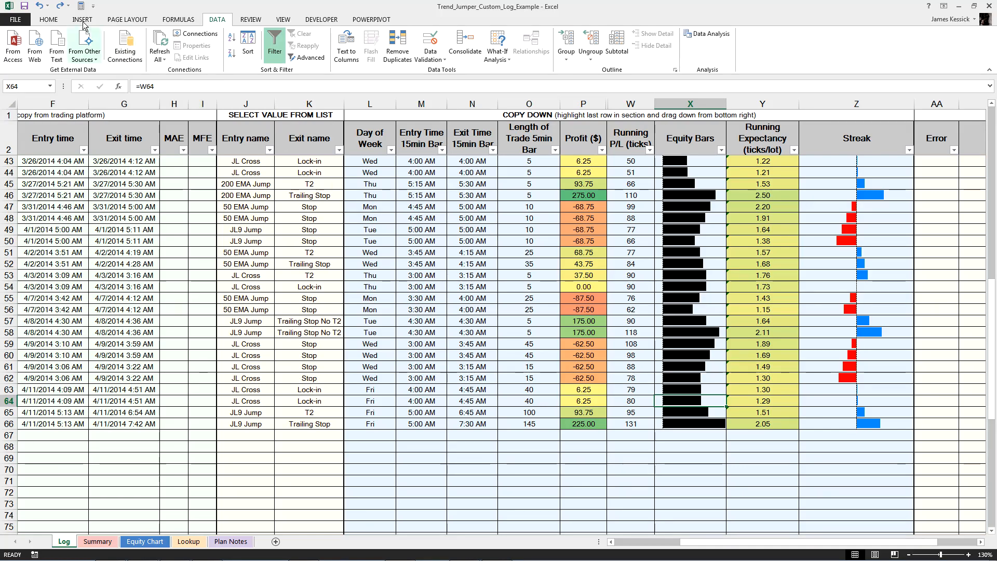
View the Conditional Formatting options for Equity Bars cell X64 without applying a rule
left_click(51, 20)
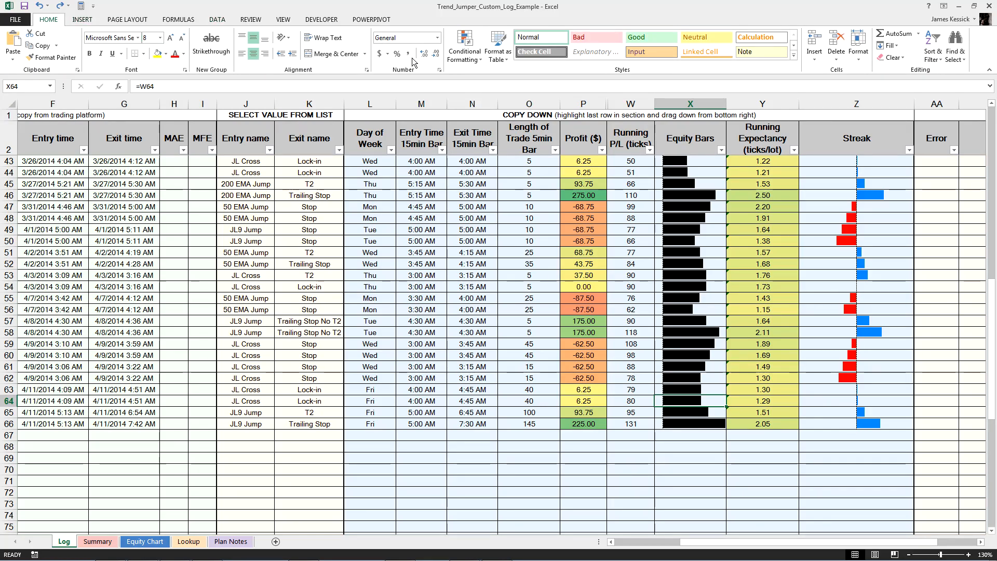
left_click(476, 60)
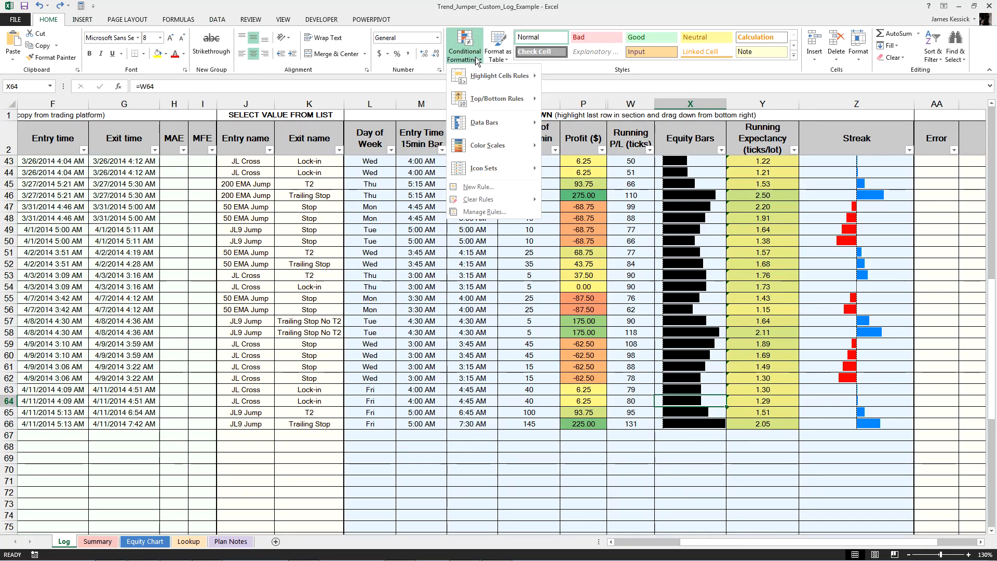
left_click(469, 14)
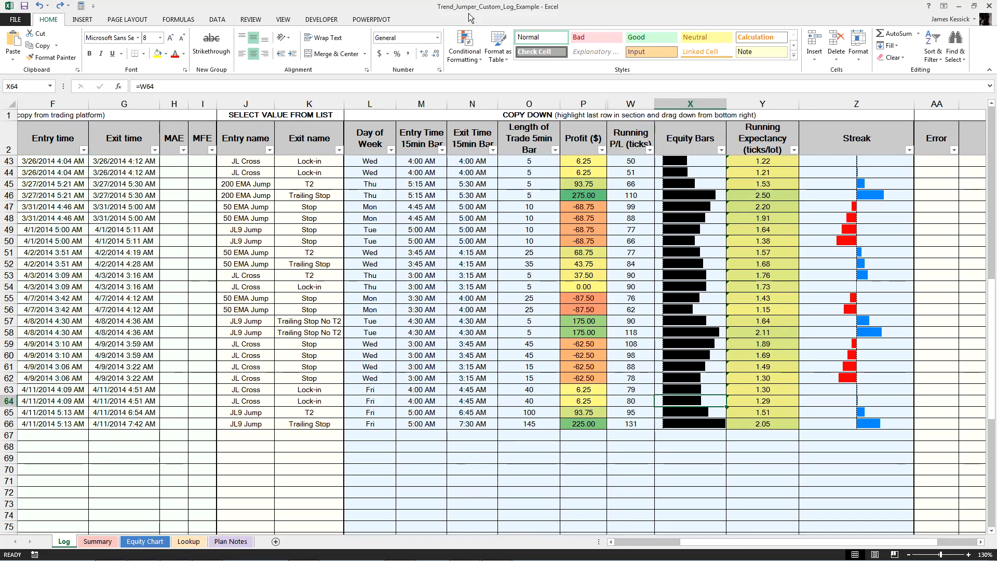
Examine the Running Expectancy formulas in Y65 and Y66 and the Streak formula in Z66
left_click(744, 415)
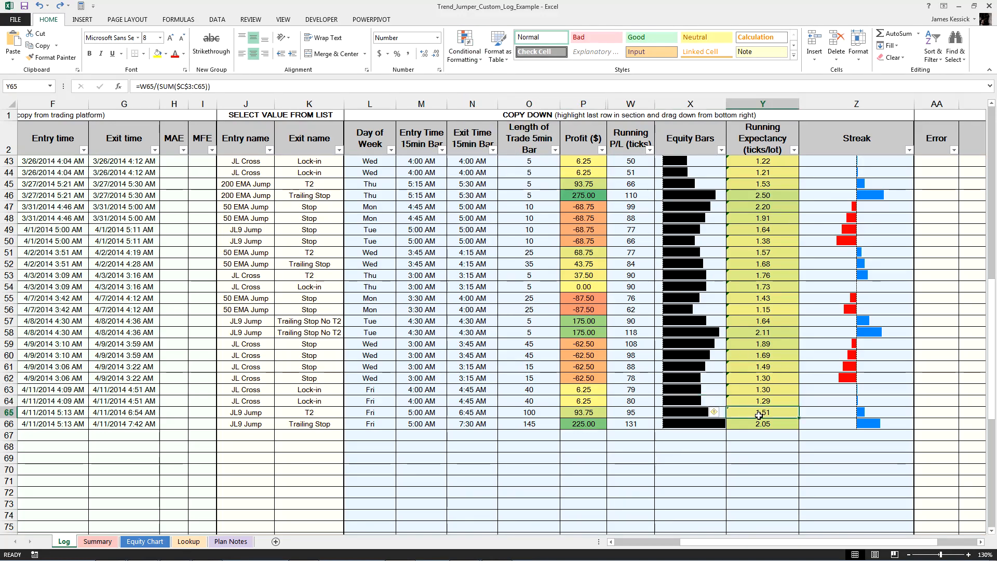
left_click(763, 428)
left_click(835, 427)
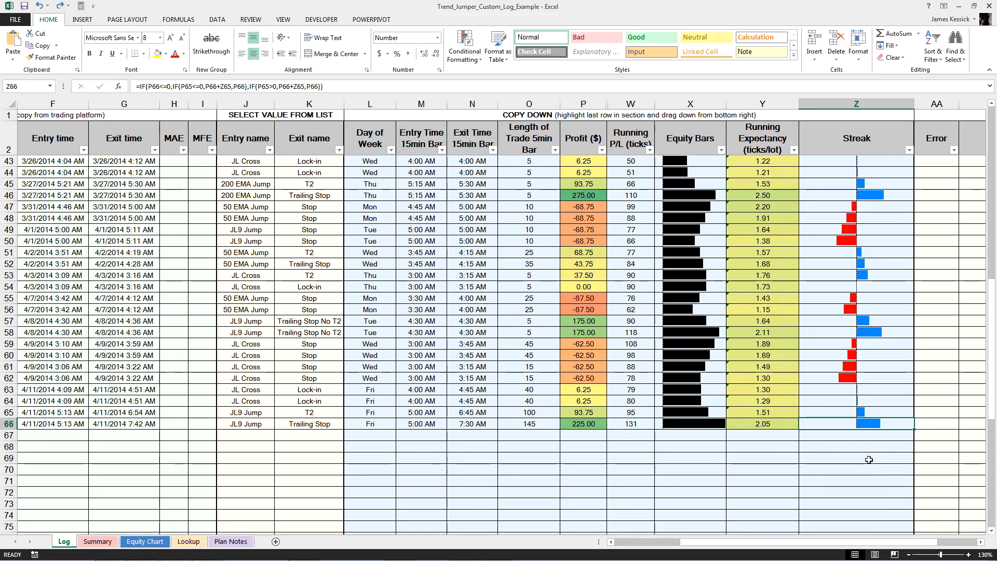
Review the Streak data bars across the whole log, from the first trade in row 3 down to row 66
left_click(910, 555)
left_click(910, 556)
left_click(910, 555)
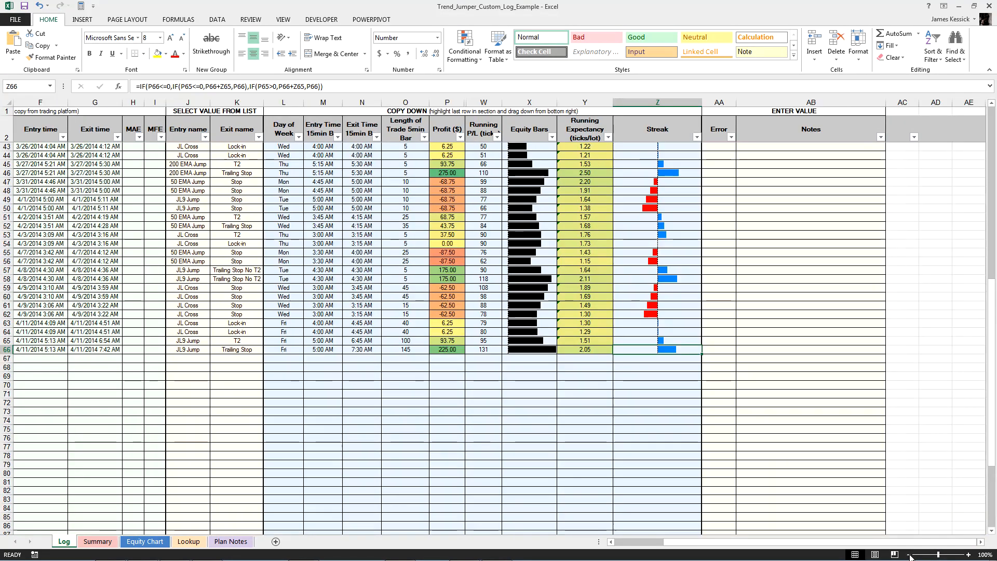
left_click(910, 555)
scroll(675, 331, "up", 5)
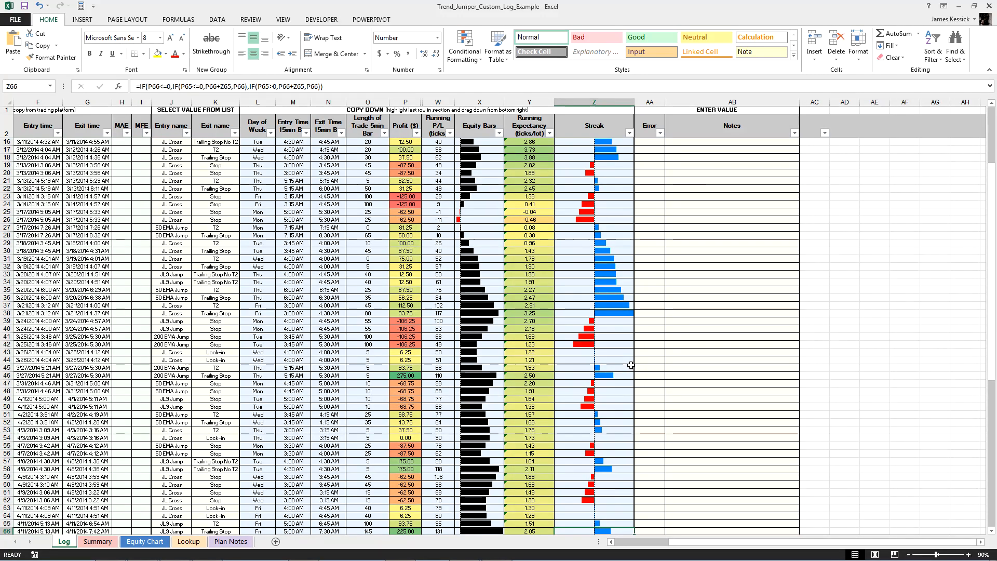
scroll(636, 365, "up", 4)
scroll(636, 357, "up", 1)
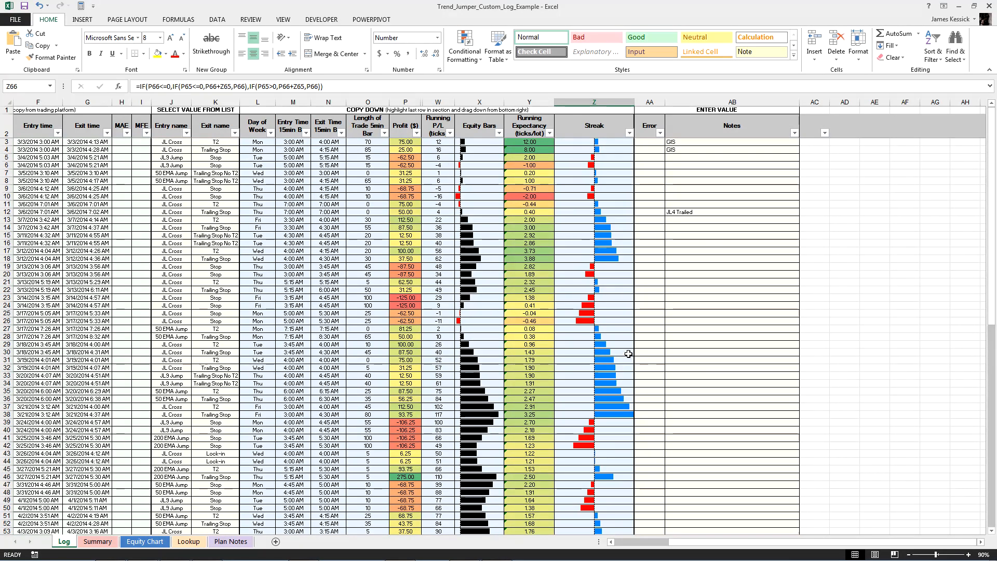
scroll(610, 331, "down", 8)
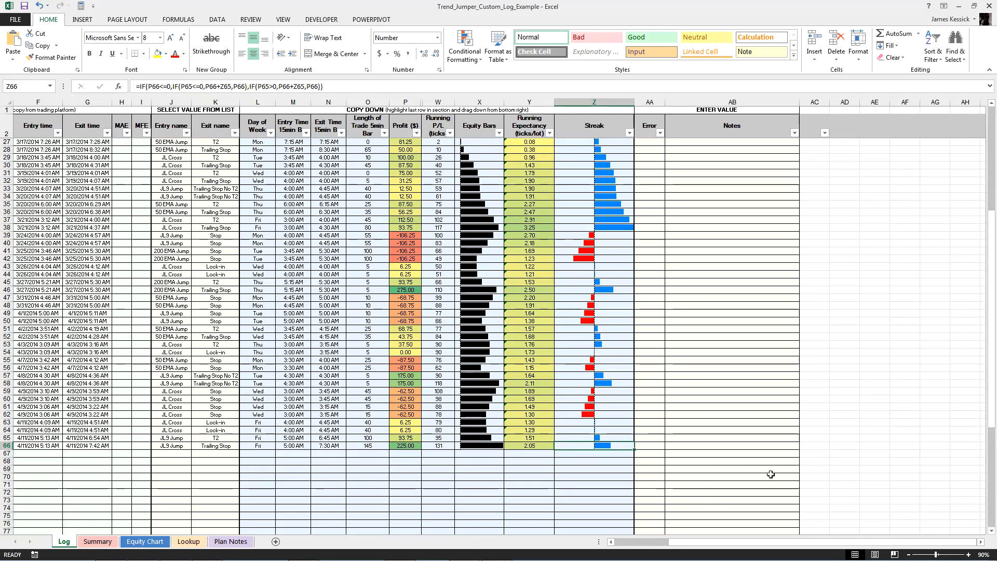
left_click(969, 555)
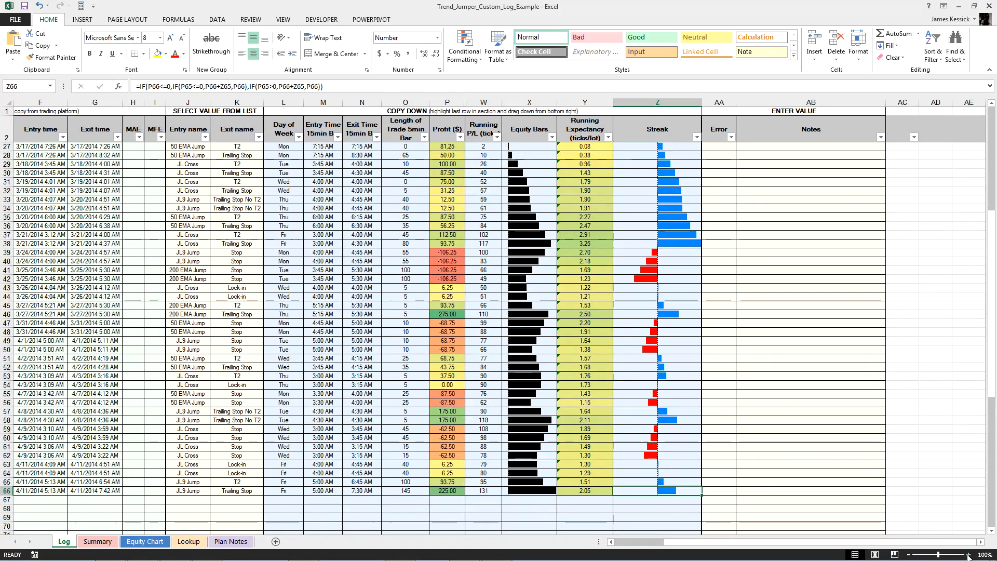
Enlarge the Log sheet to 130% zoom and show its latest trades down to row 66
left_click(968, 555)
left_click(969, 555)
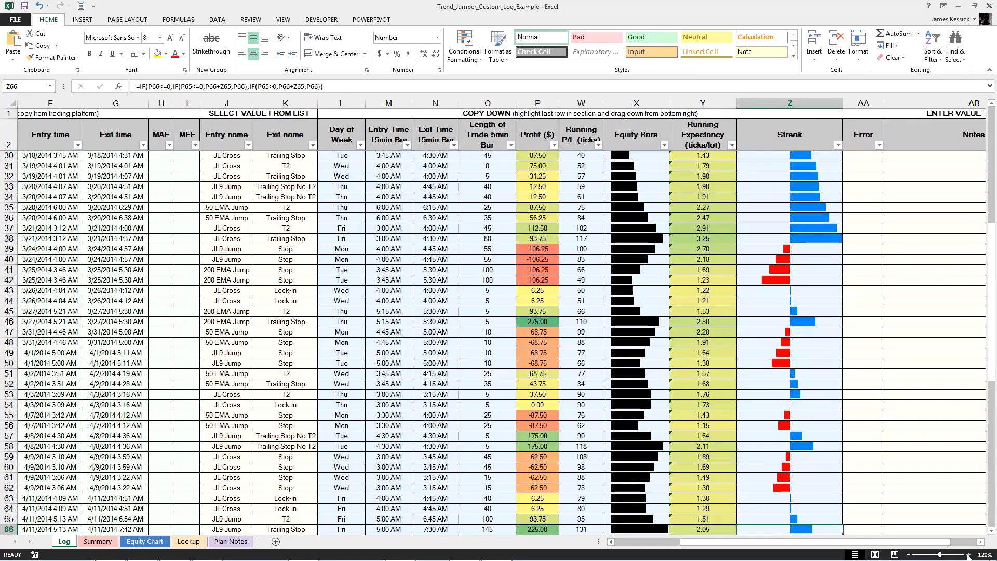
left_click(969, 555)
scroll(907, 471, "down", 3)
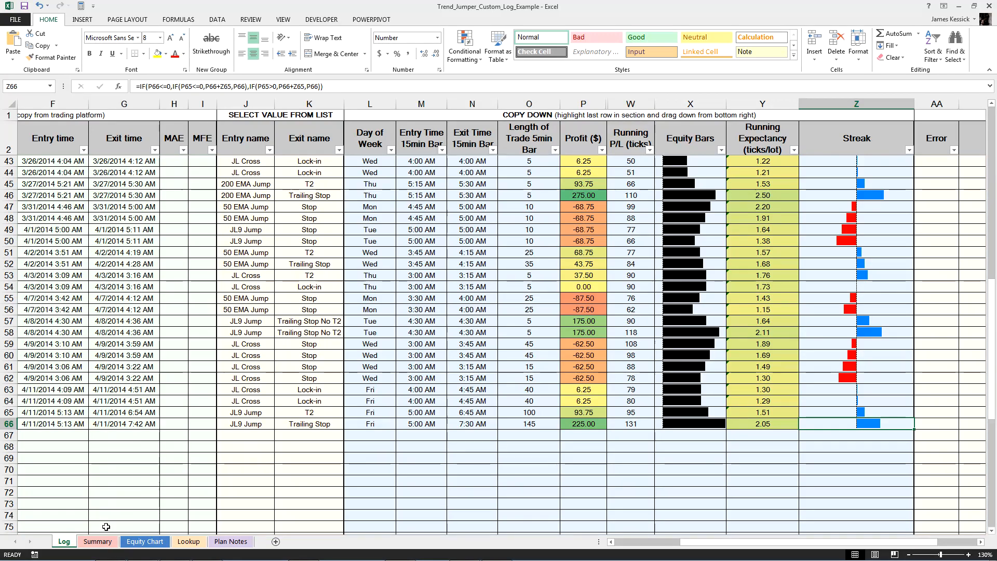
Review the Summary sheet's pivot tables for profit by date, P/L by entry time and P/L by length of trade
left_click(101, 542)
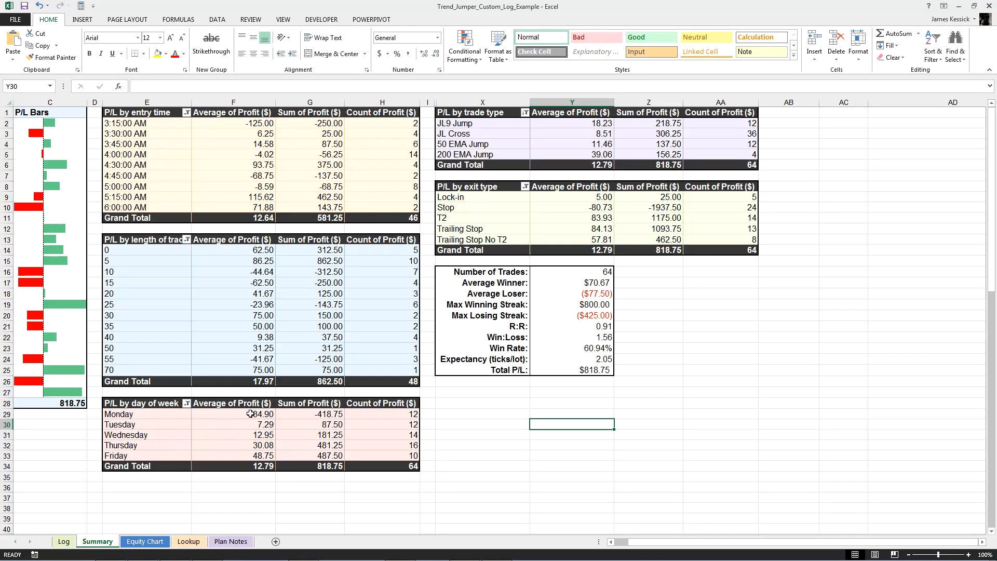
left_click_drag(623, 544, 616, 544)
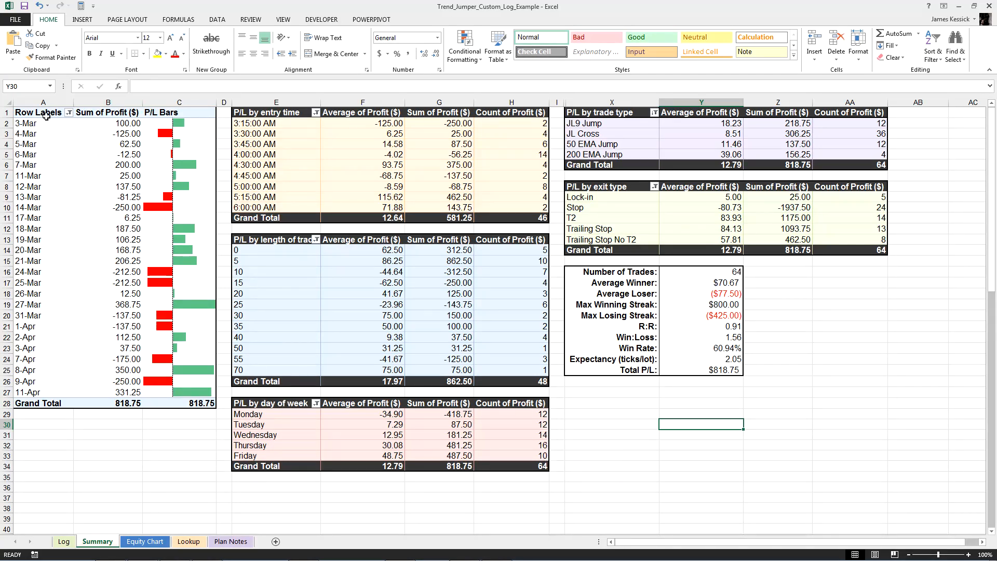
left_click(30, 123)
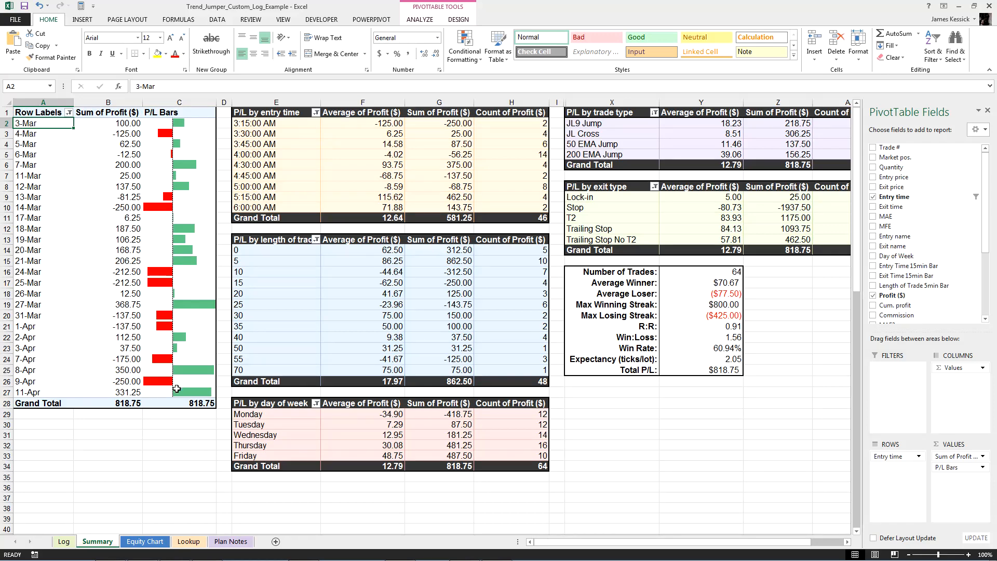
left_click(264, 125)
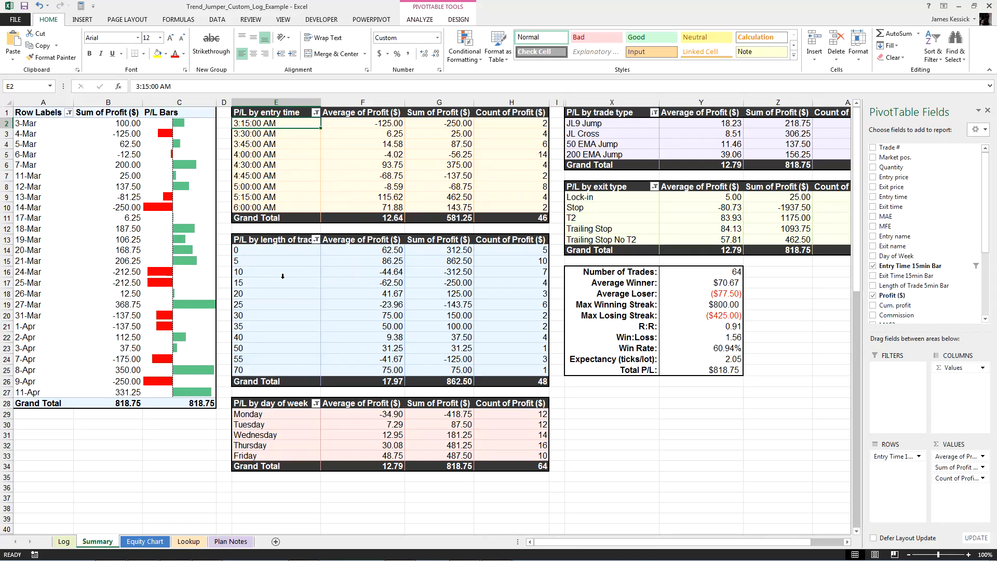
left_click(358, 283)
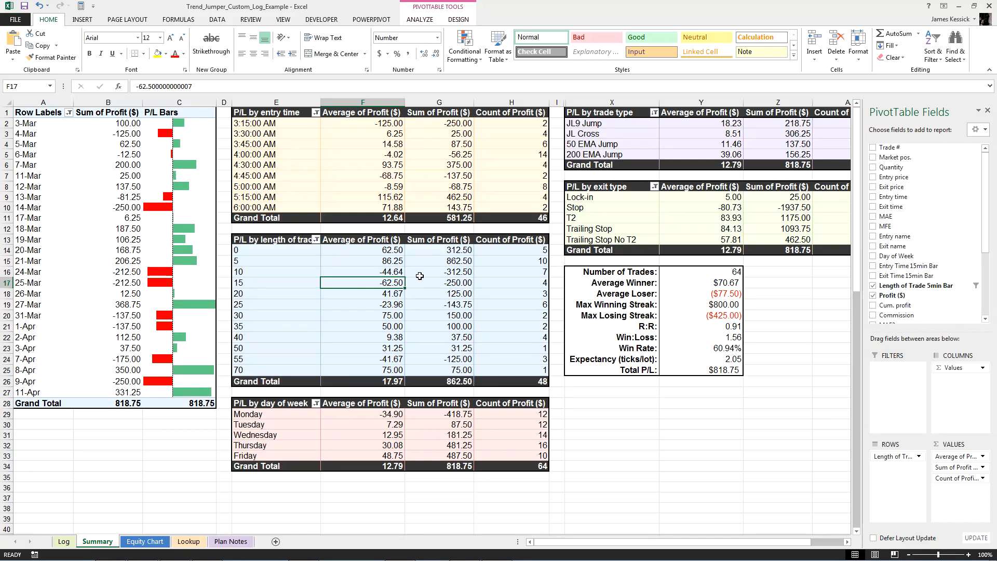
Review the P/L by day of week and trade type pivot tables, plus the trade statistics block from Number of Trades to Total P/L
mouse_move(463, 262)
left_click(278, 417)
left_click(360, 427)
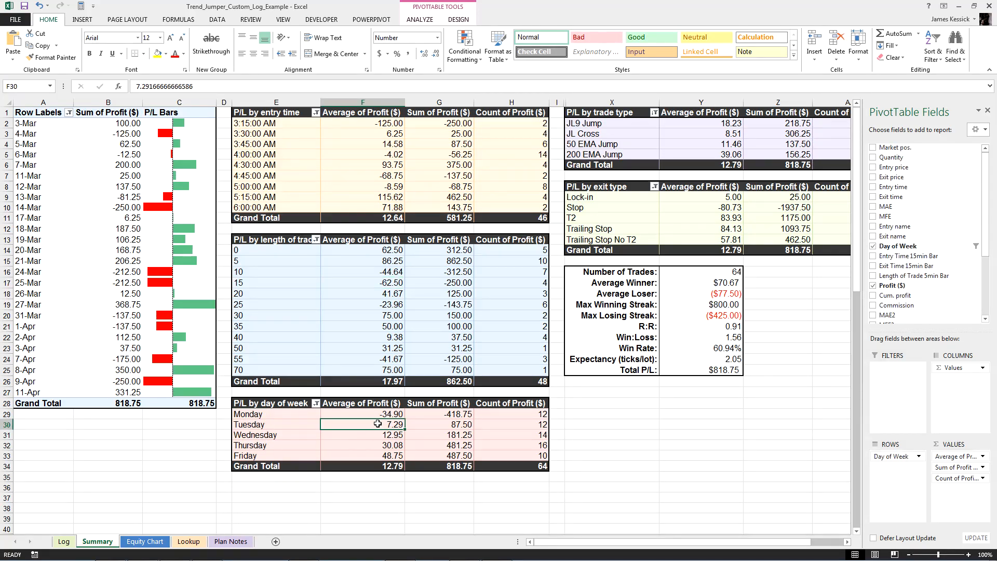
left_click(426, 415)
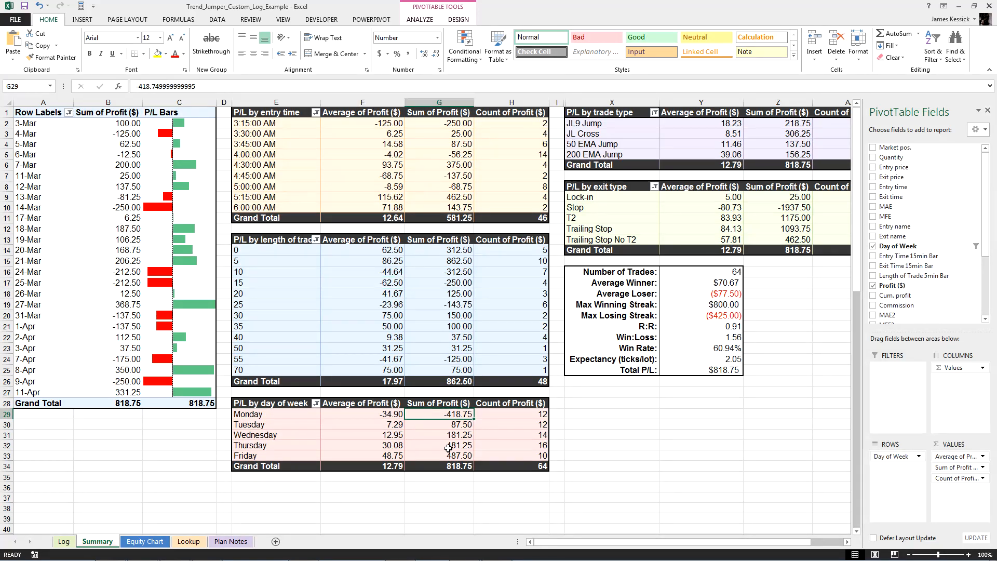
left_click(684, 135)
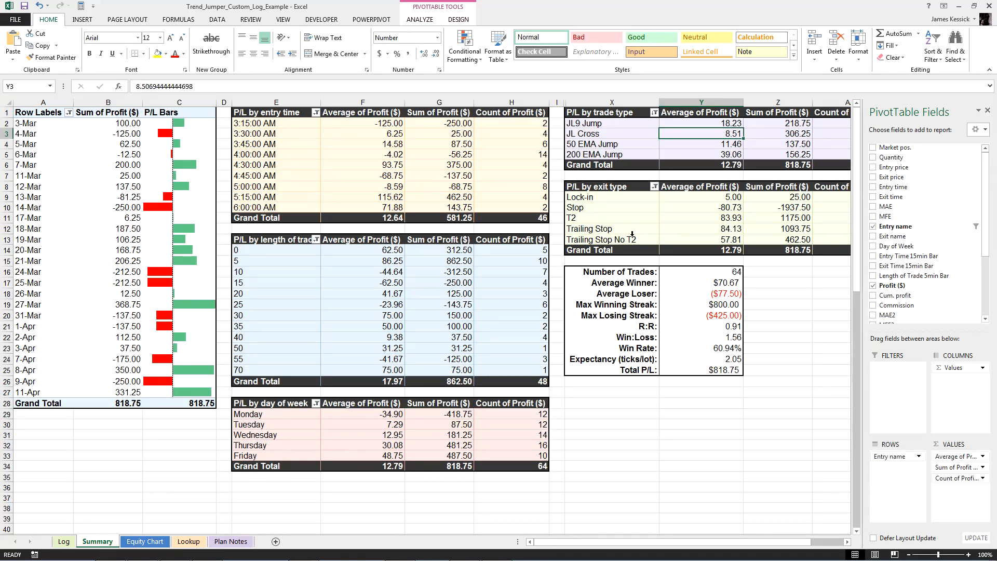
left_click_drag(626, 274, 694, 373)
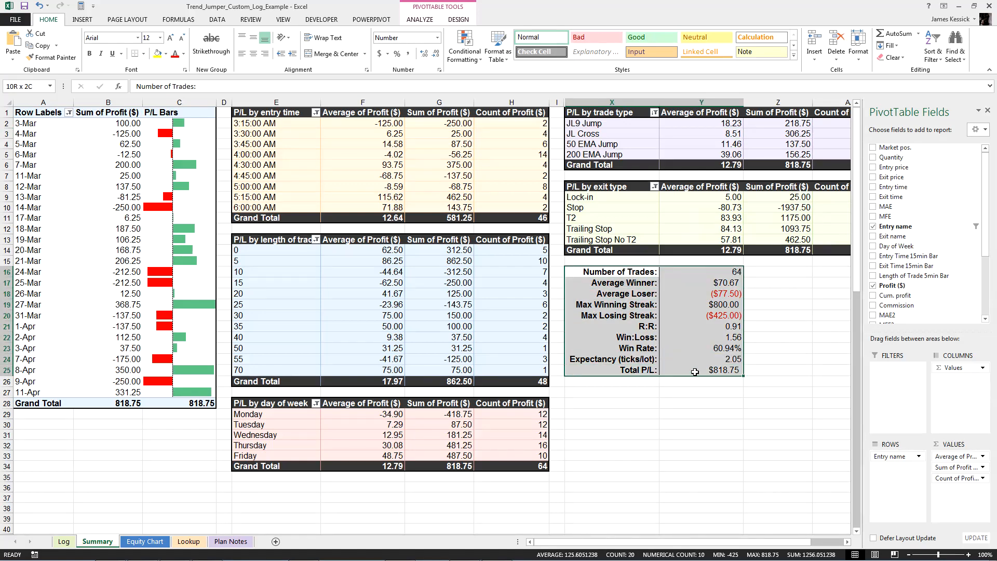
left_click(694, 391)
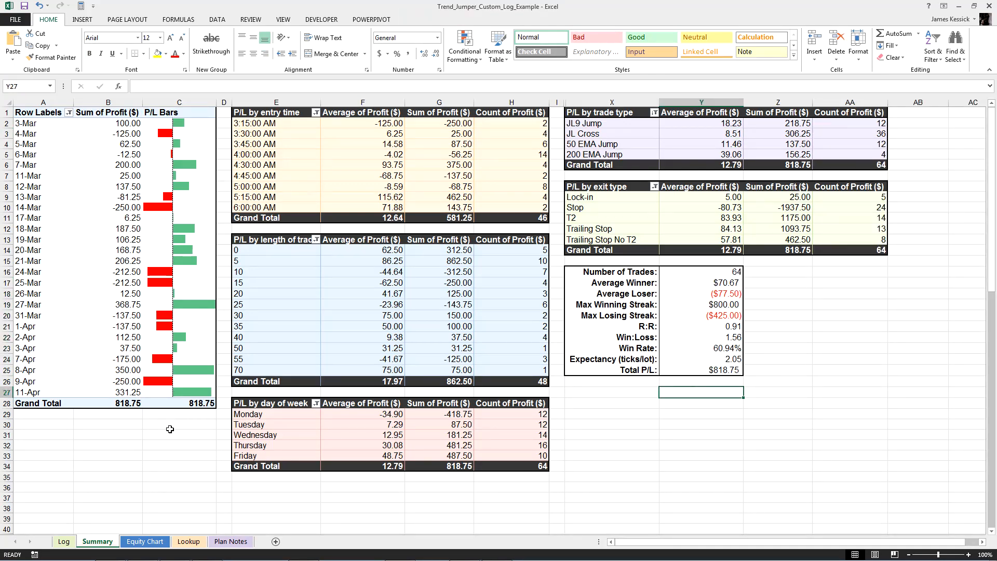
View the Equity Chart sheet and examine the source formula of the Expectancy (ticks) series
left_click(145, 541)
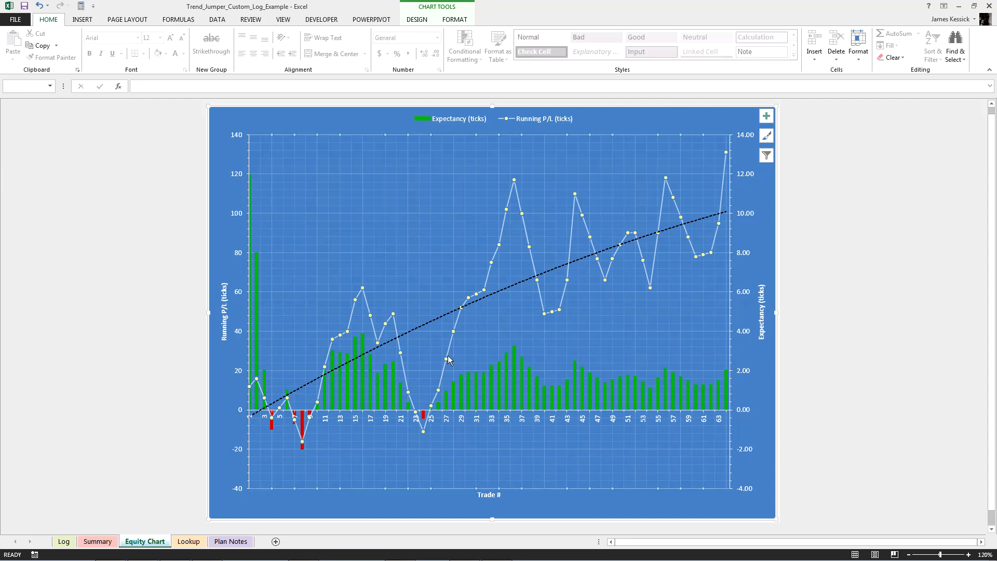
left_click(506, 363)
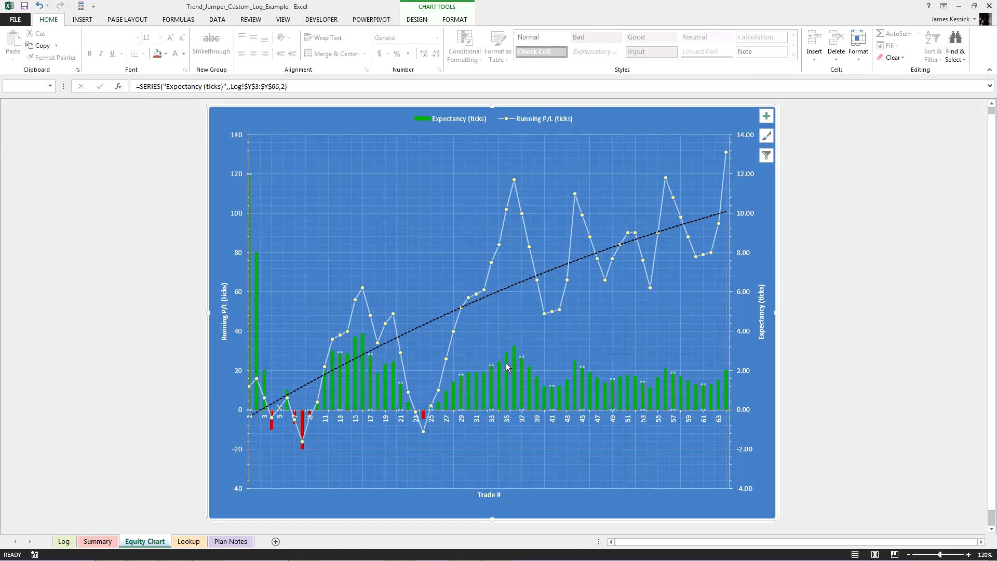
left_click(527, 325)
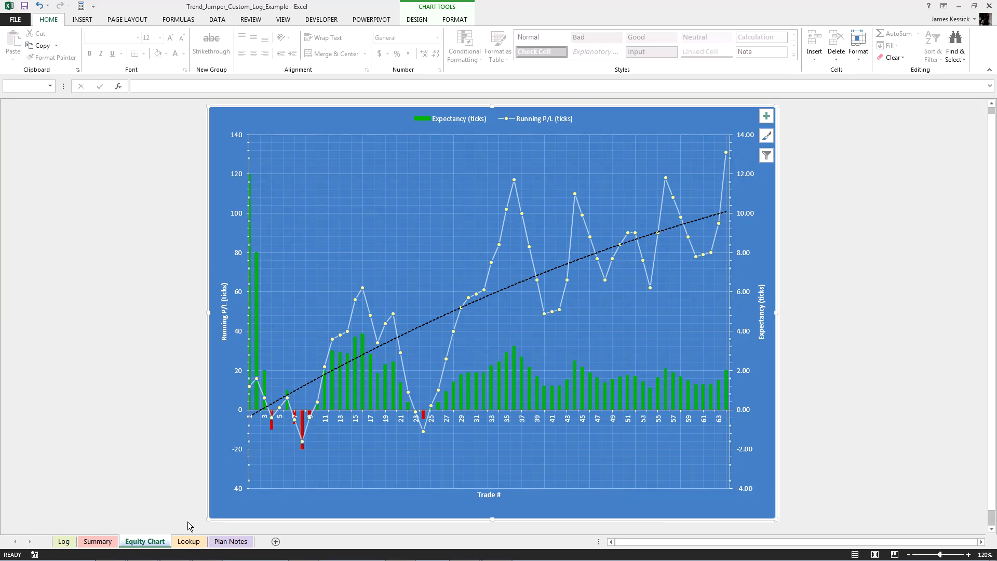
Review the Entry name, Exit name and Position lists in columns A to C of the Lookup sheet
left_click(190, 542)
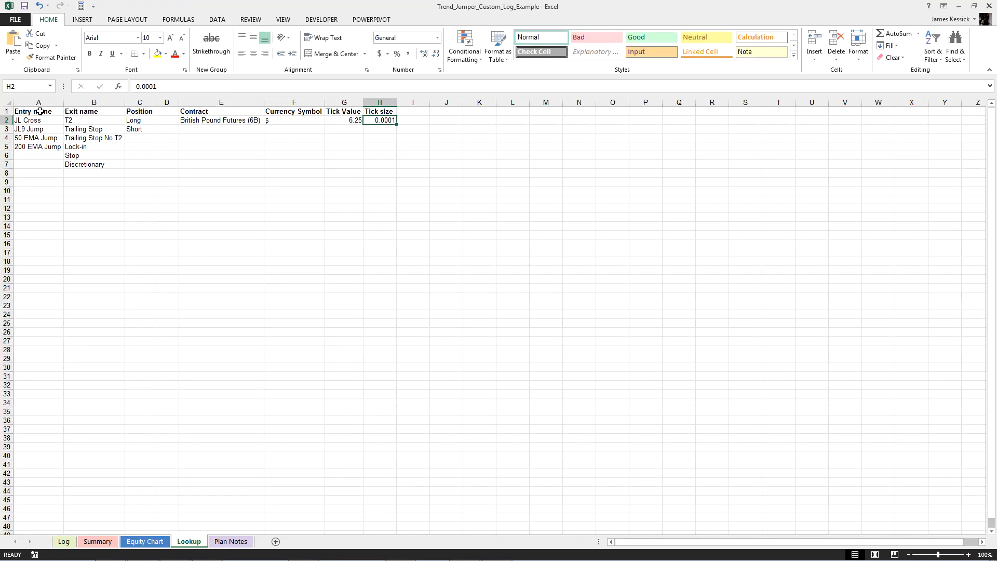
left_click_drag(39, 107, 148, 175)
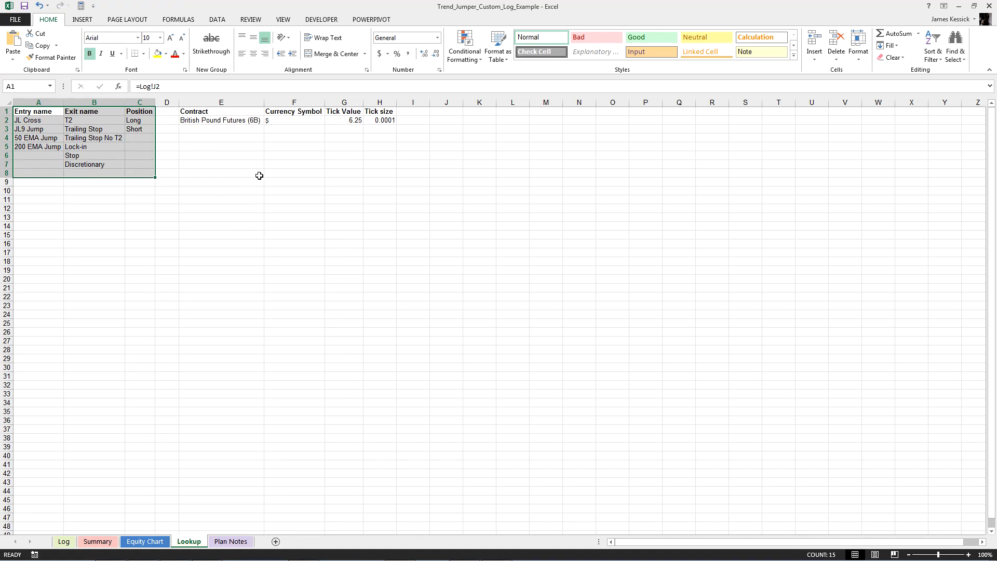
left_click(248, 155)
Examine the contract settings in E1:H2, including the Currency Symbol, Tick Value and Tick size cells
left_click(224, 113)
left_click_drag(224, 114, 382, 120)
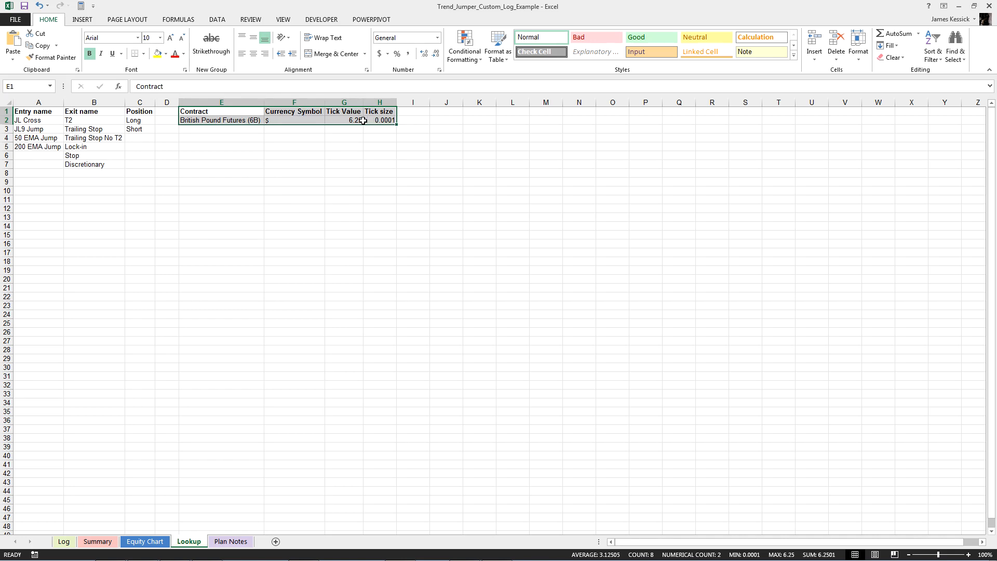
left_click(301, 121)
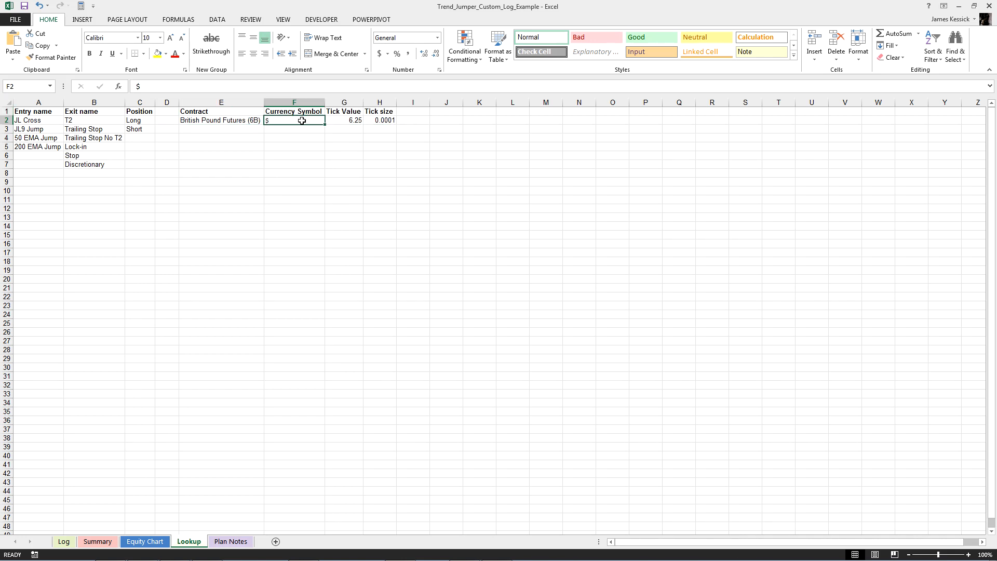
left_click(344, 122)
left_click(383, 124)
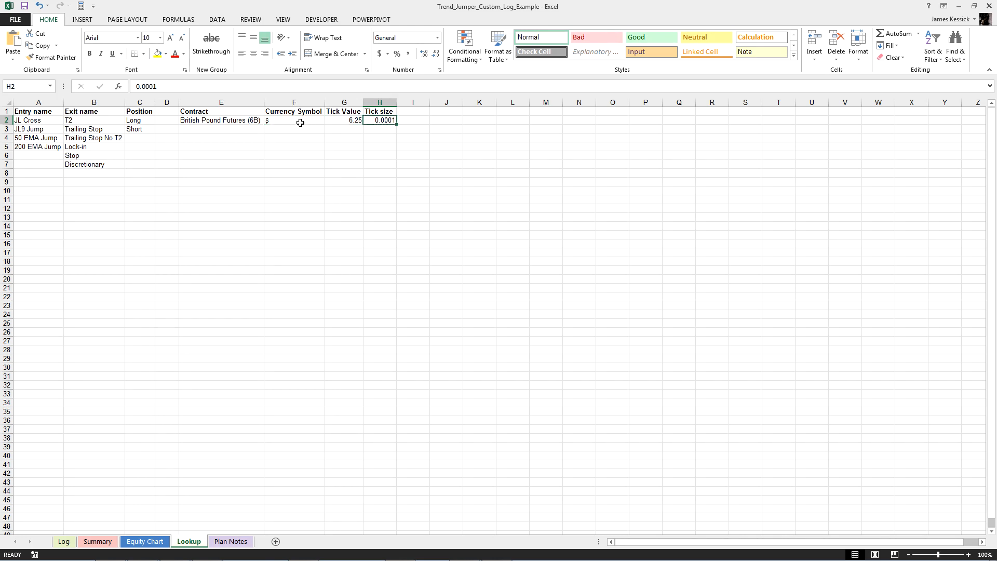
View the available currency symbols in the Symbol dialog for Currency Symbol cell F2 without inserting one
left_click(300, 123)
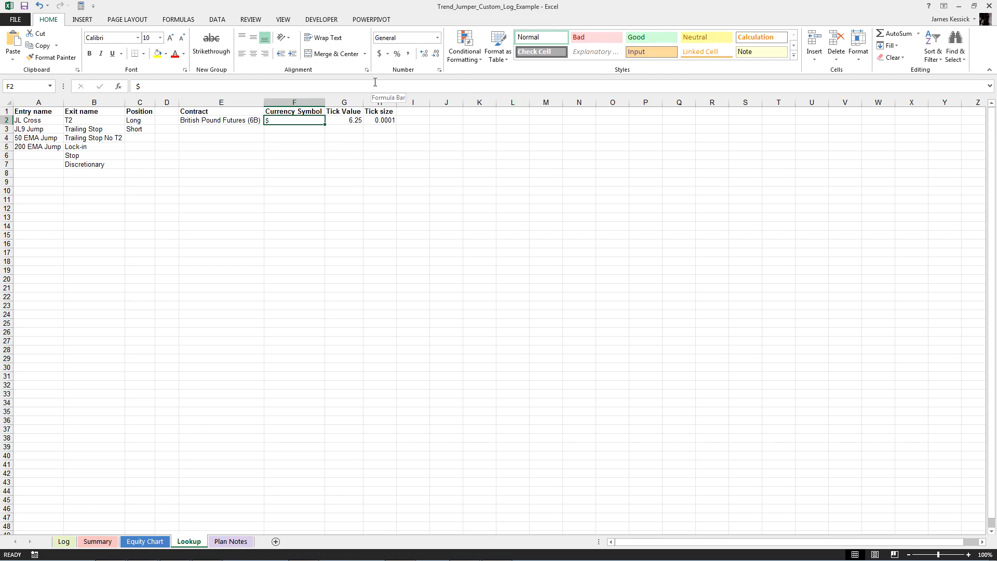
left_click(81, 20)
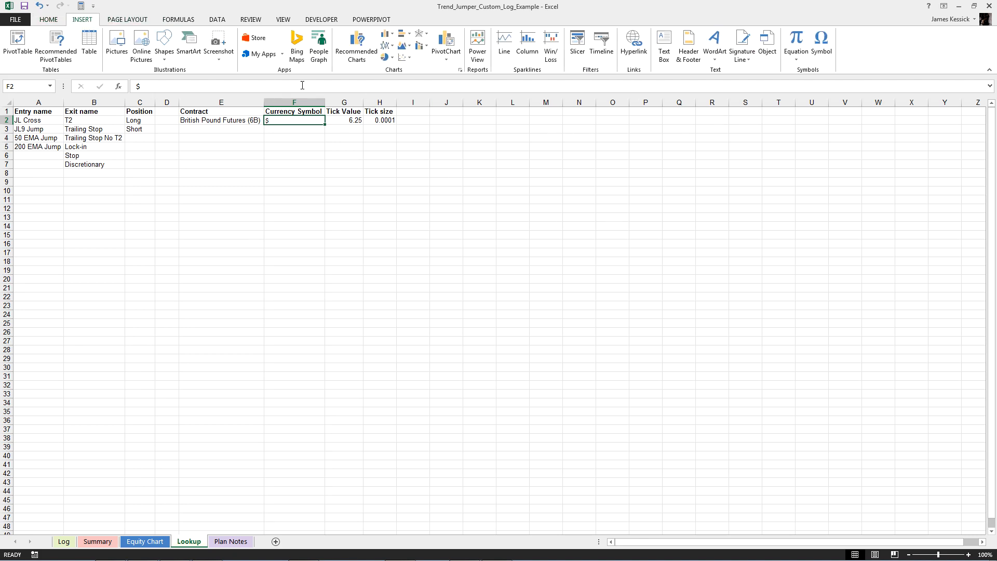
left_click(821, 46)
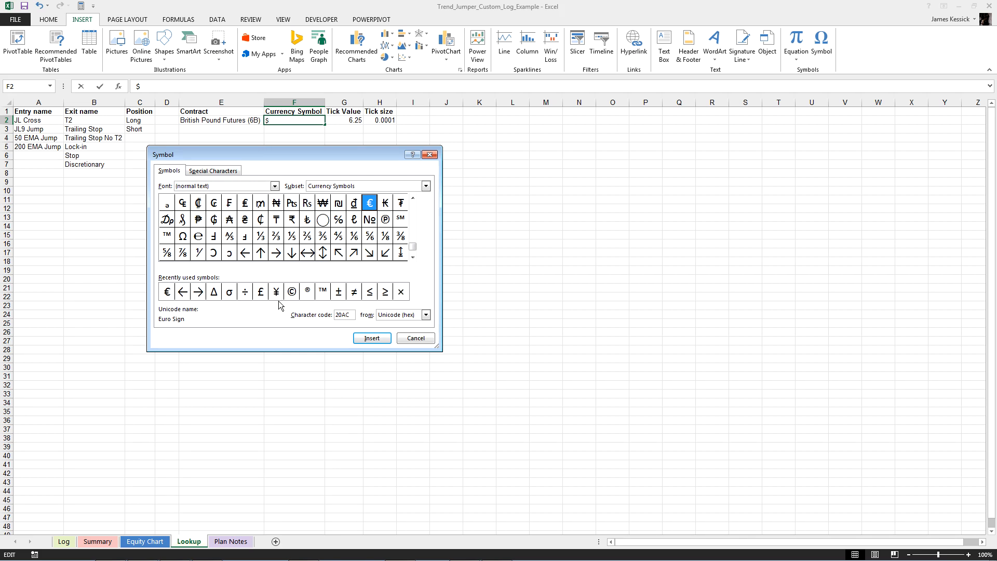
left_click(415, 339)
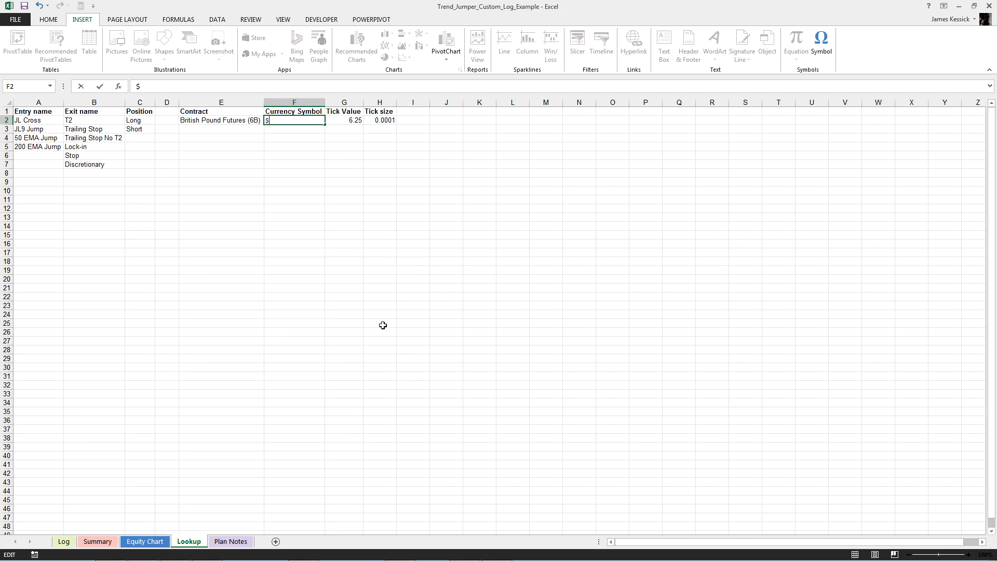
left_click(297, 147)
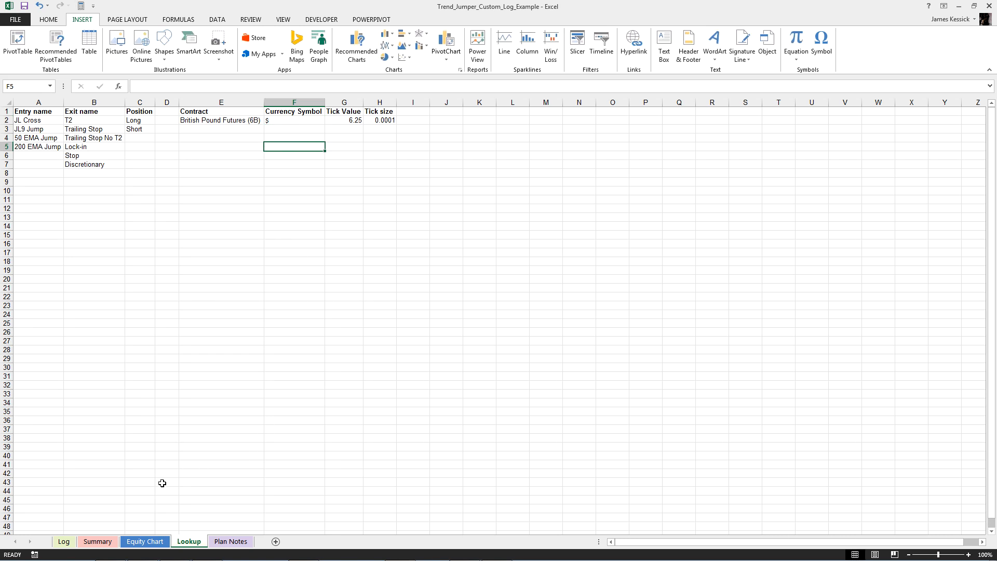
Examine the Profit header formula in P2 of the Log sheet, and show empty row 67 with the columns starting at Trade #
left_click(63, 541)
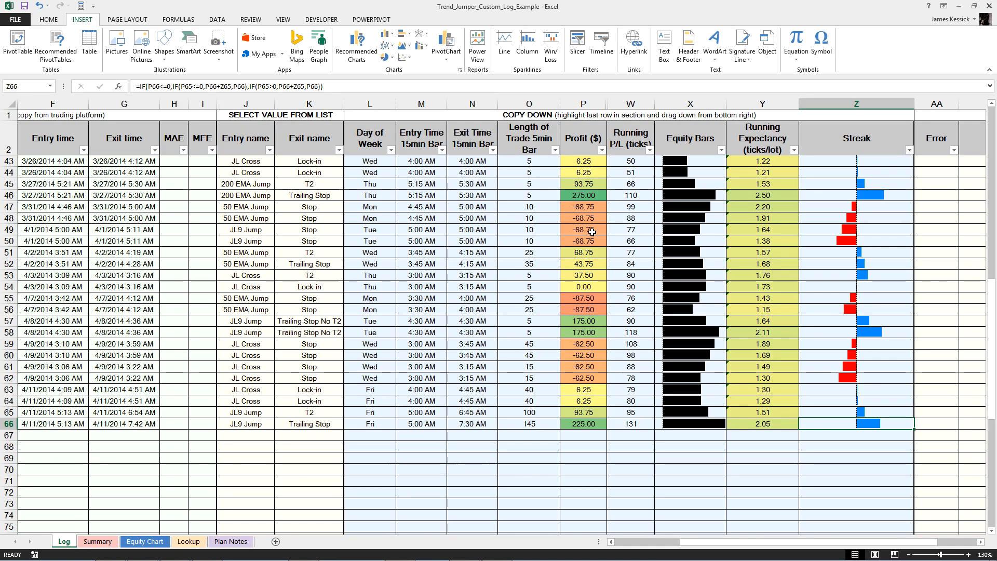
left_click(576, 137)
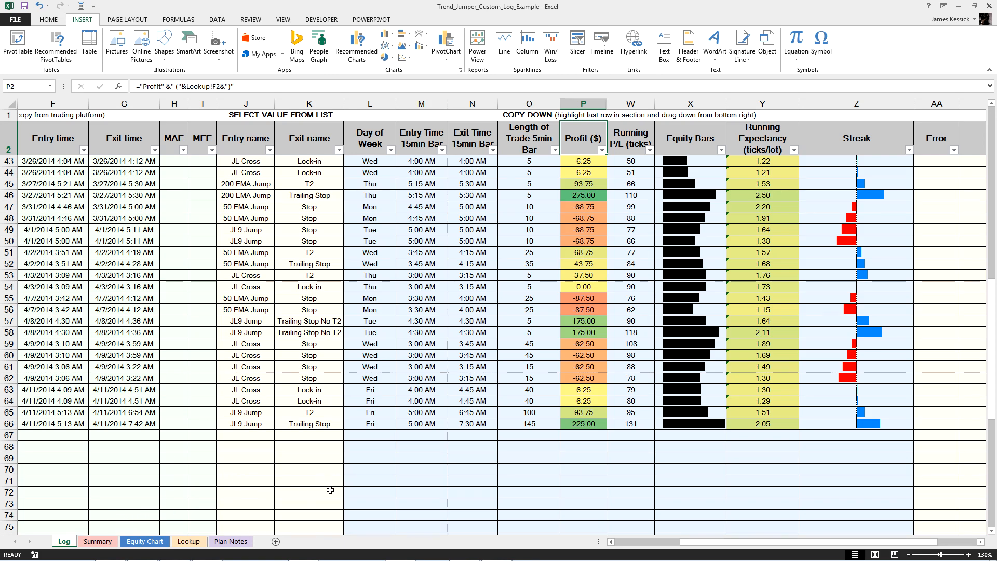
left_click(254, 452)
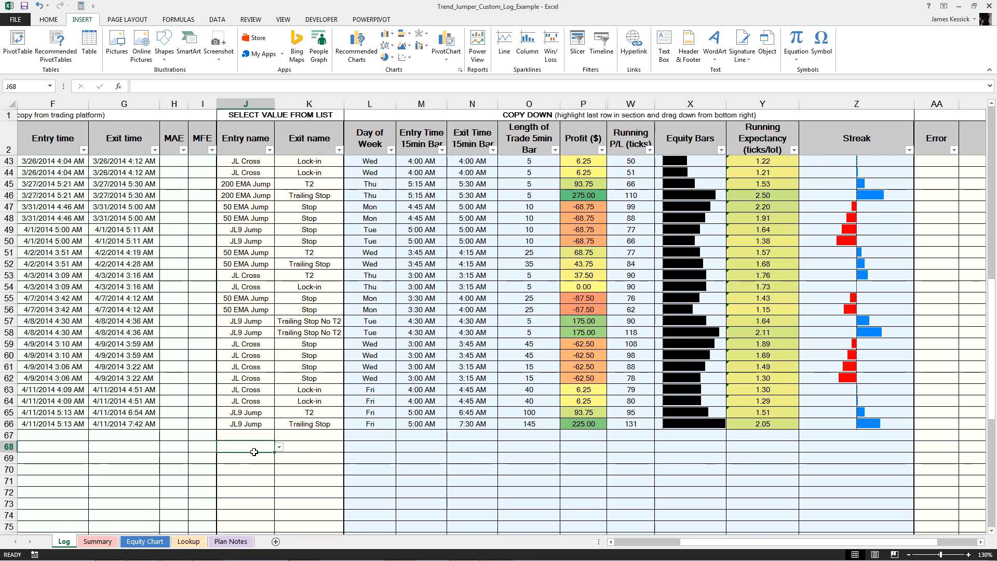
left_click(126, 436)
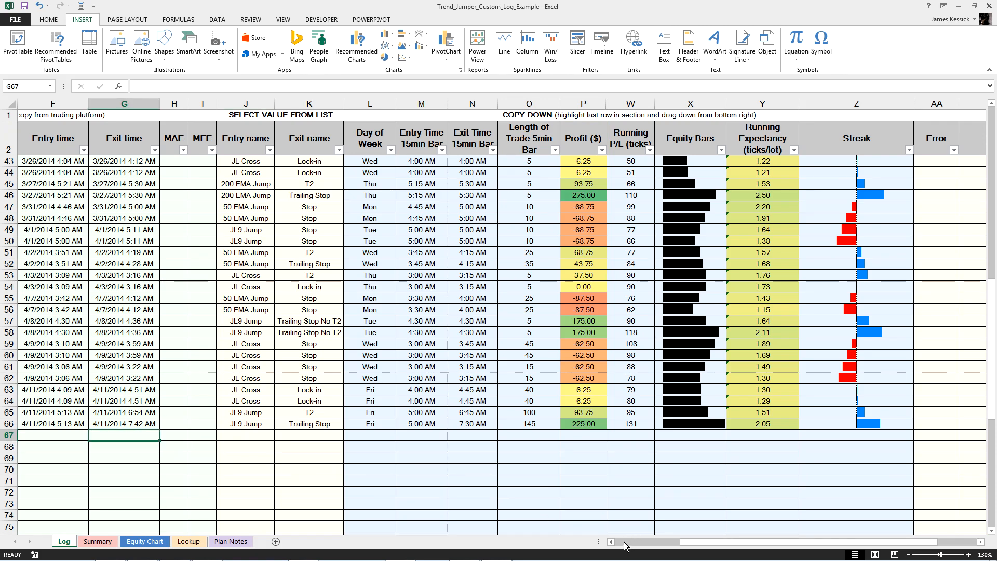
left_click_drag(625, 546, 616, 543)
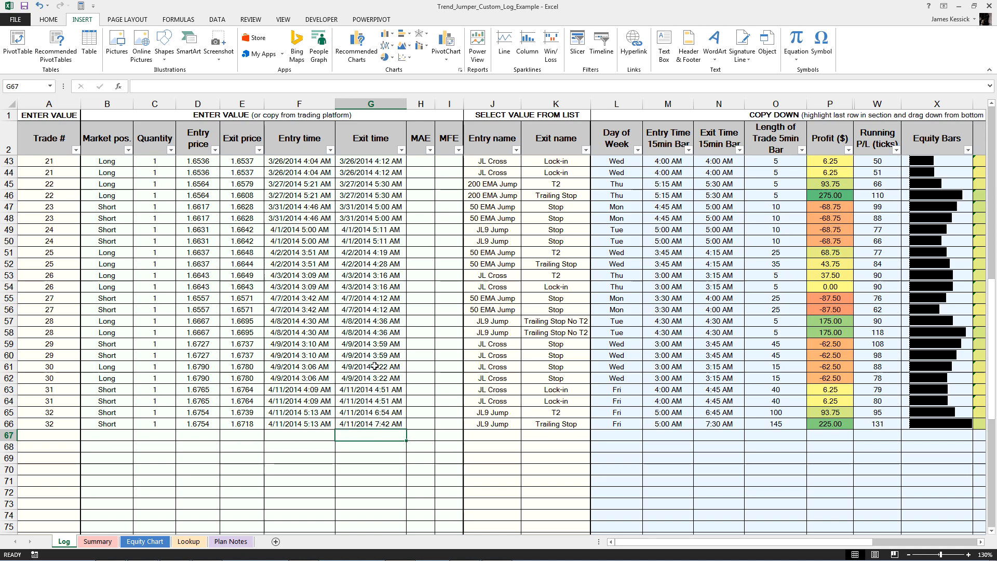